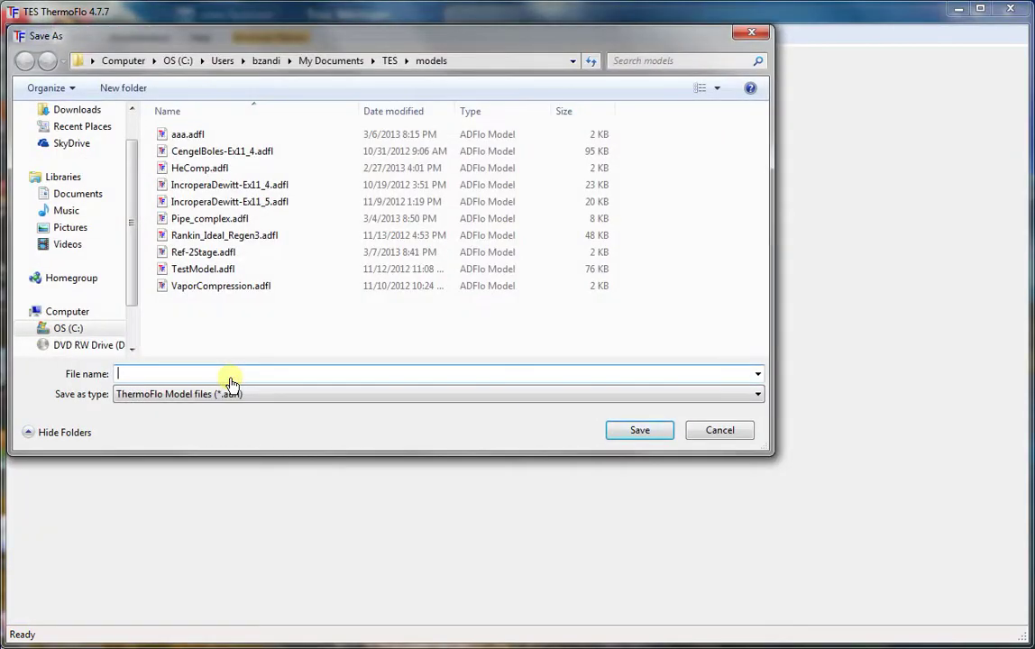
Save the blank model as HeComp.adfl, replacing the existing file of that name.
text(He)
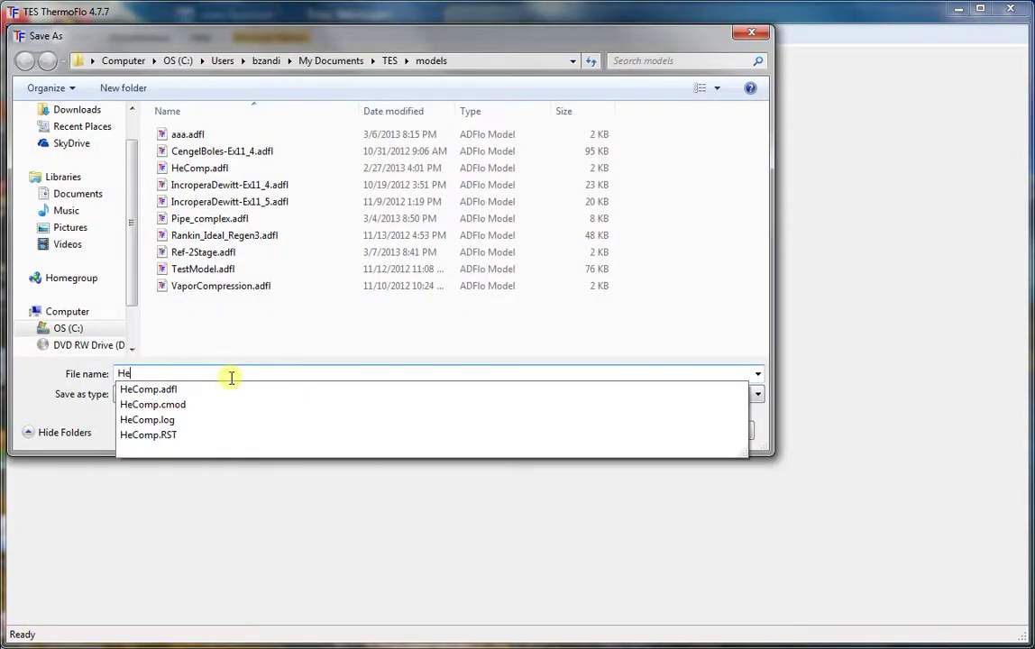
text(Comp)
click(763, 448)
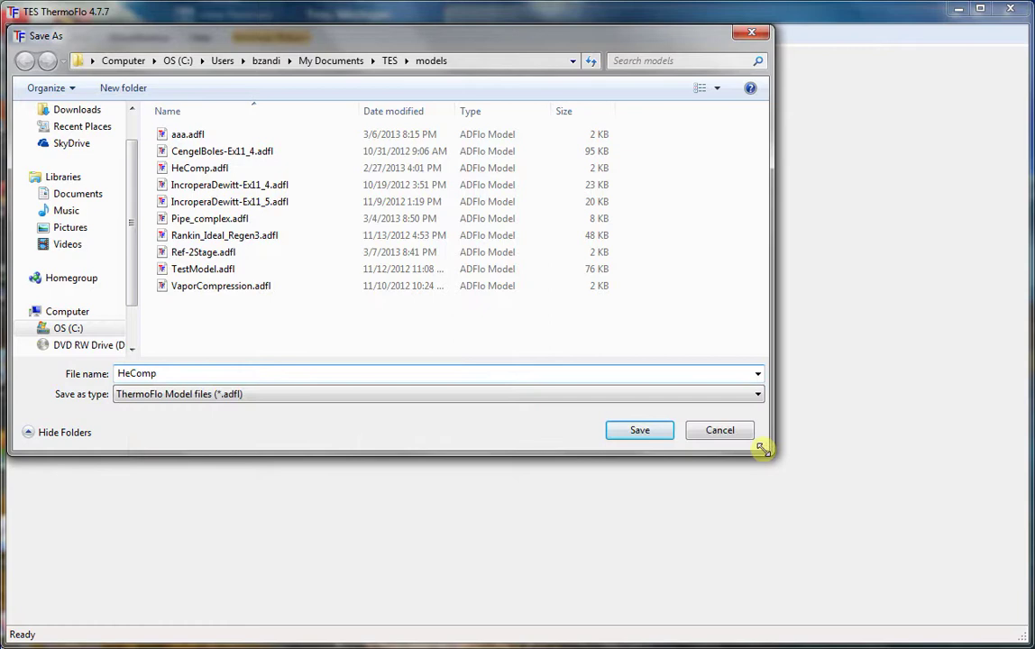
click(624, 433)
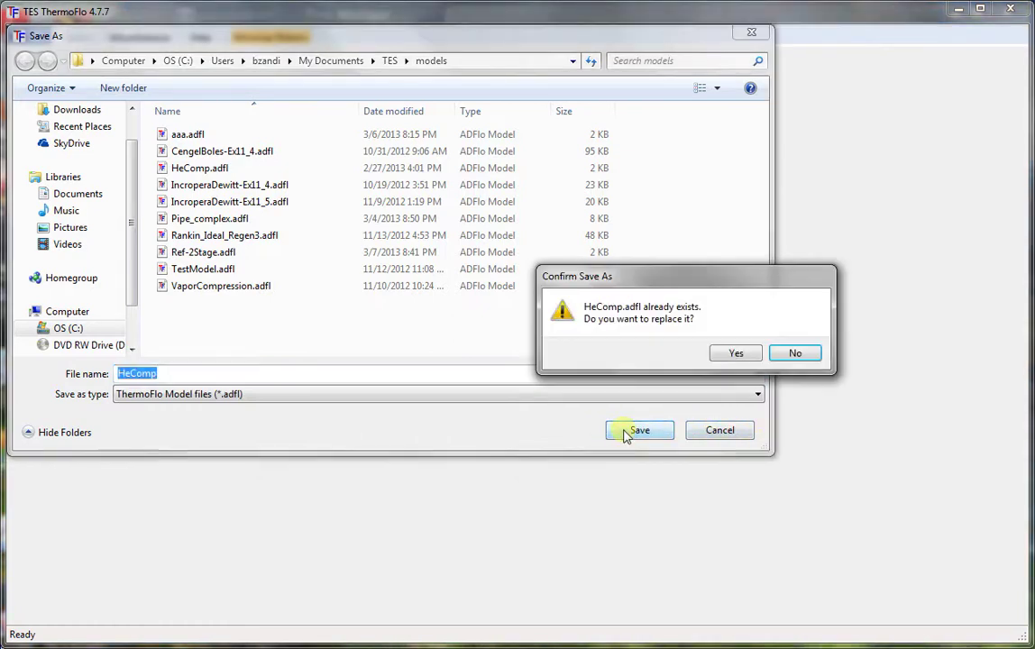
click(733, 352)
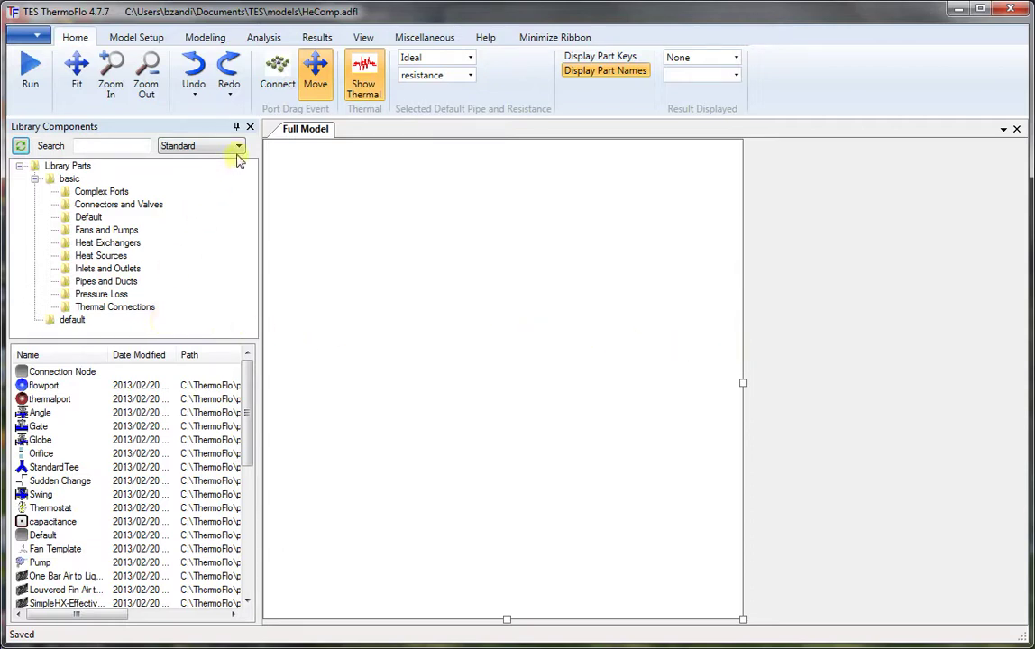
From the Thermodynamic library, place a Compressor between two EndpointTC parts and wire inlet and outlet.
click(239, 145)
click(209, 171)
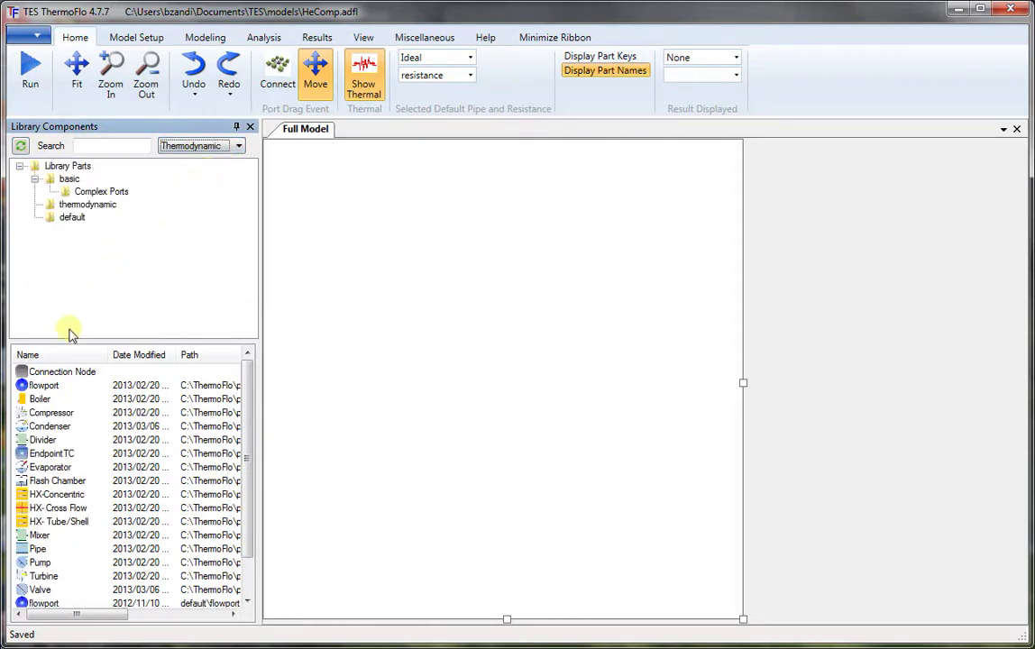
drag(38, 415, 540, 350)
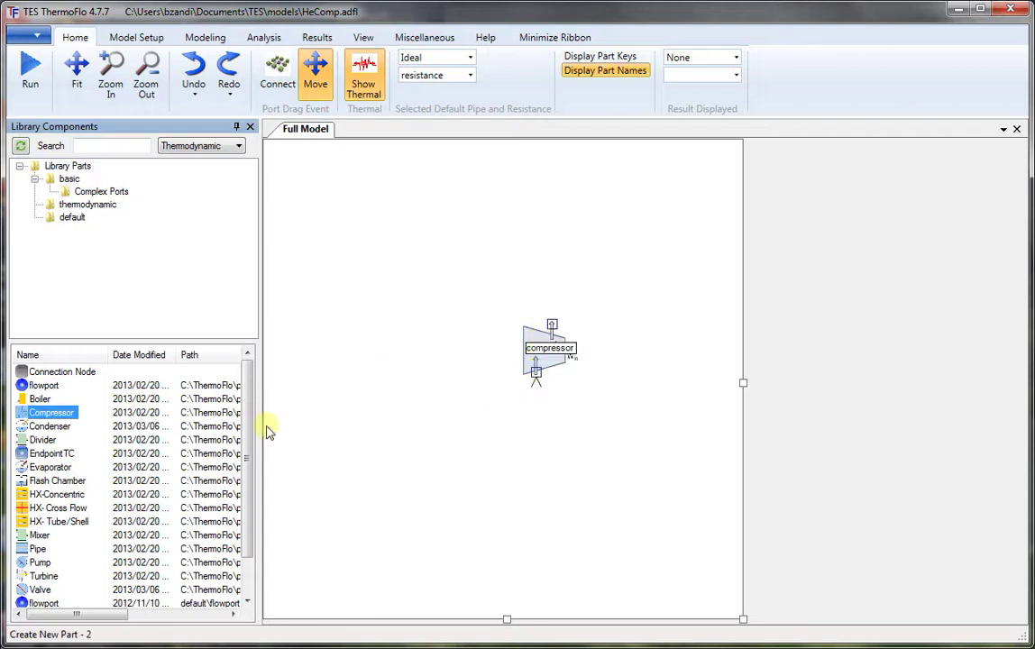
drag(49, 453, 531, 455)
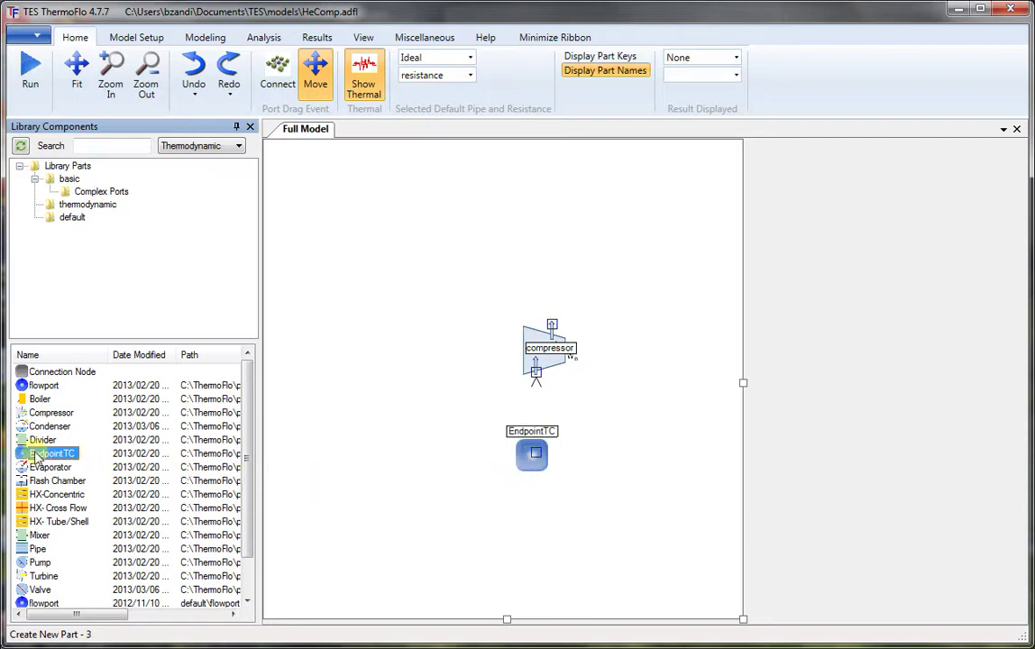
drag(51, 453, 556, 233)
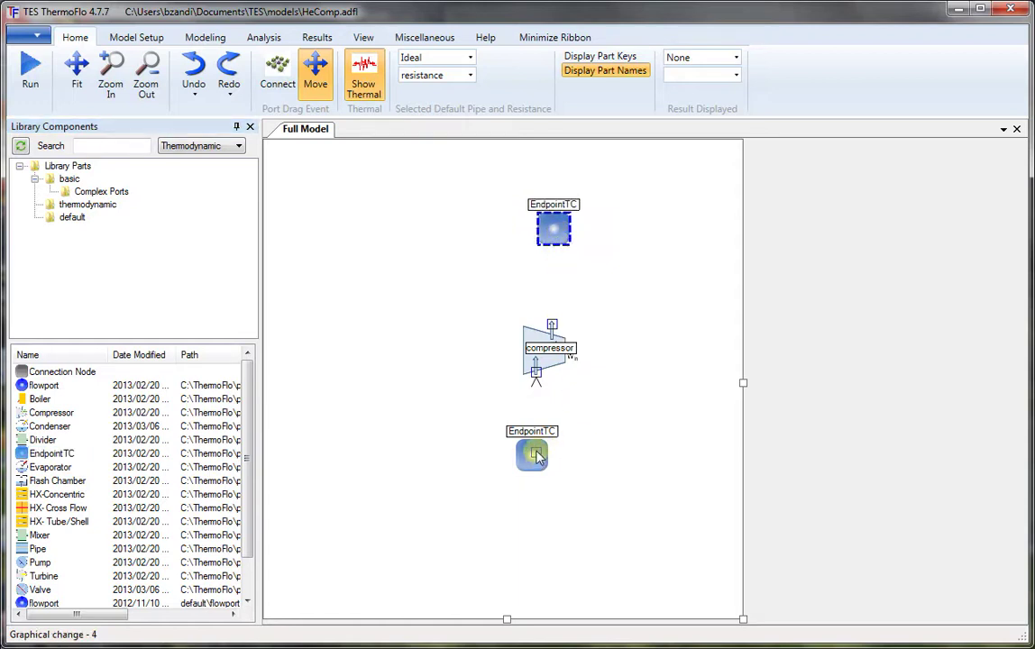
drag(537, 458, 539, 378)
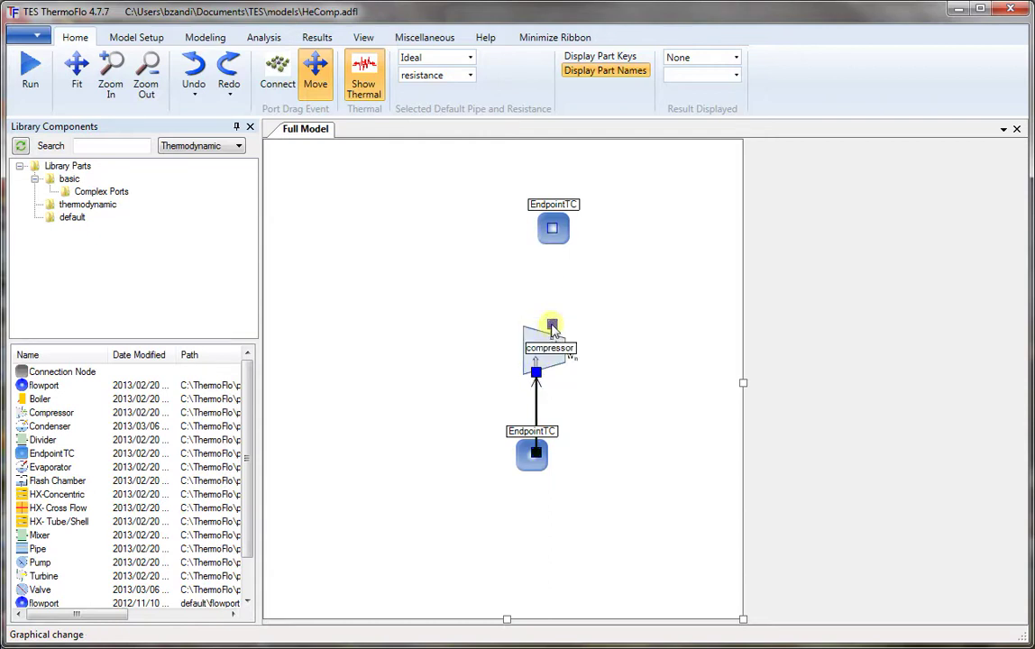
drag(552, 327, 557, 234)
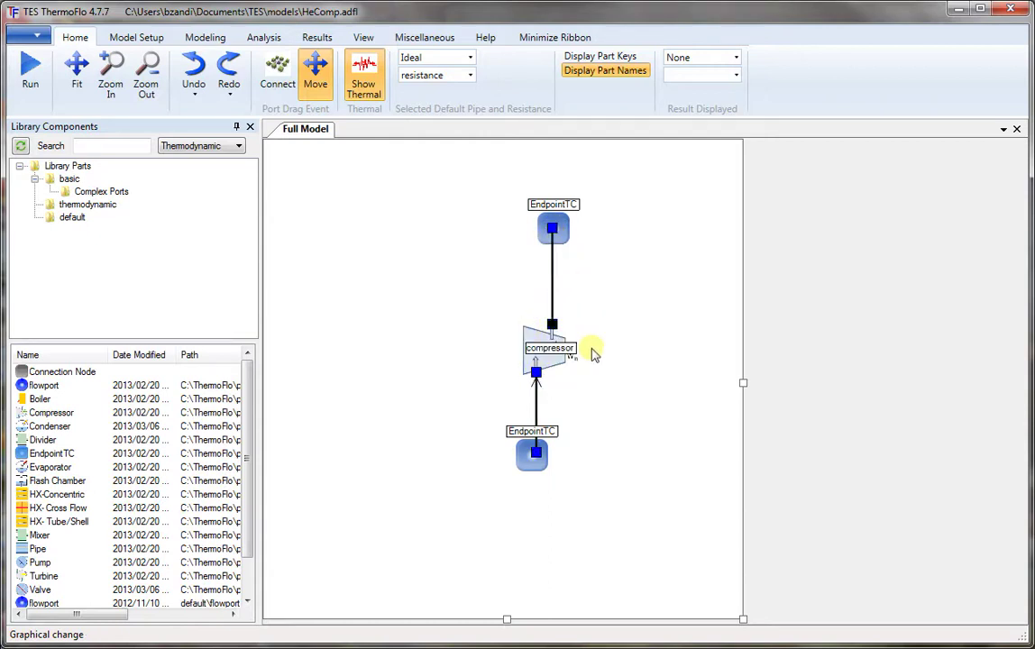
Set the loop fluid on the compressor inlet connection to HELIUM from All Fluids.
right_click(537, 374)
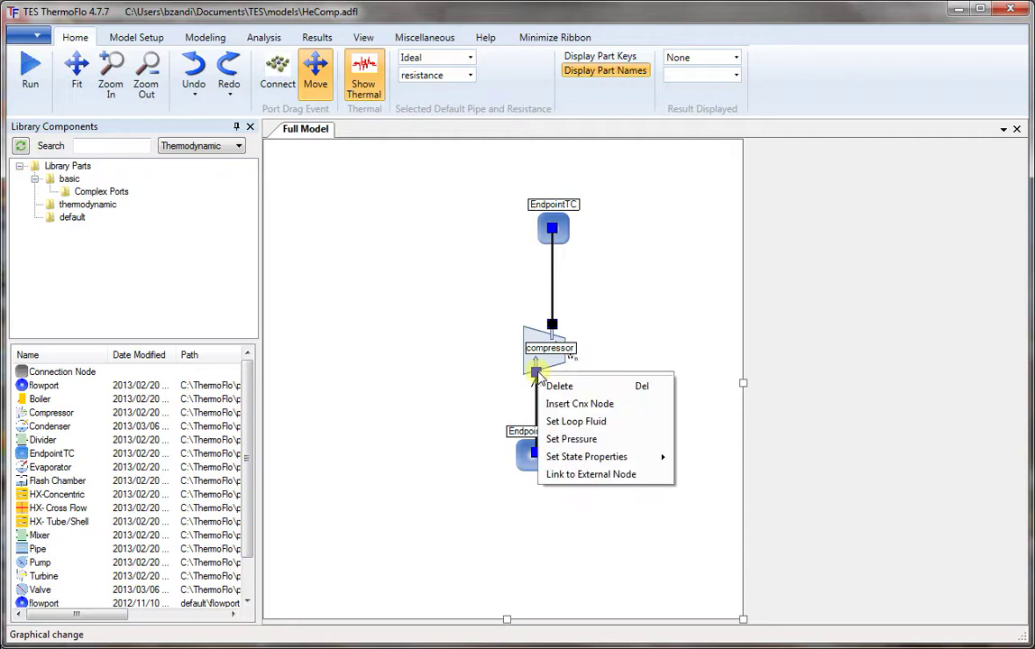
click(578, 422)
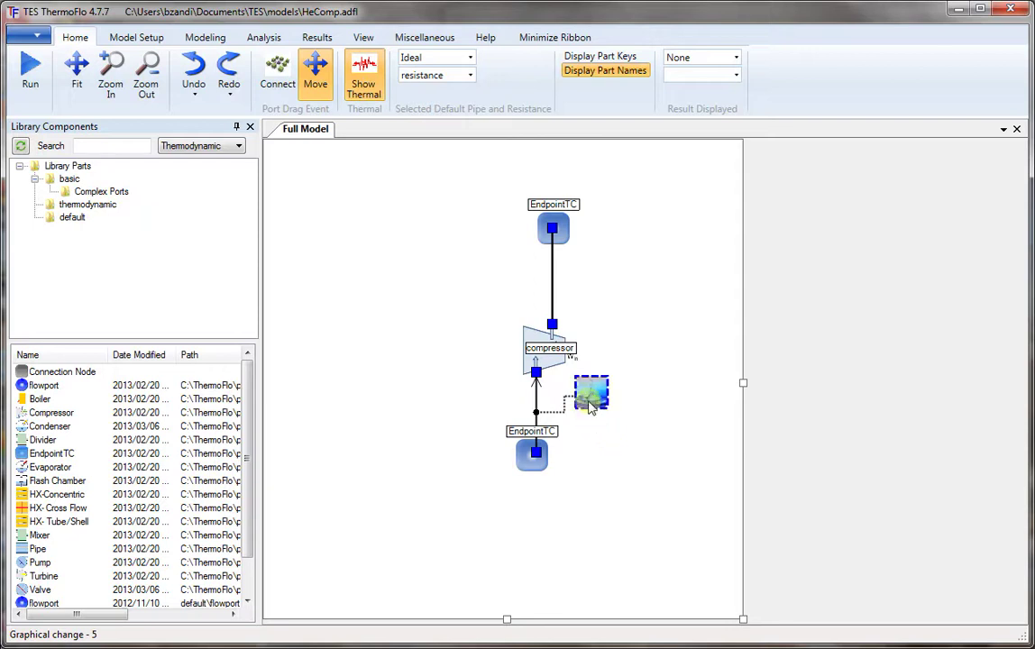
click(590, 402)
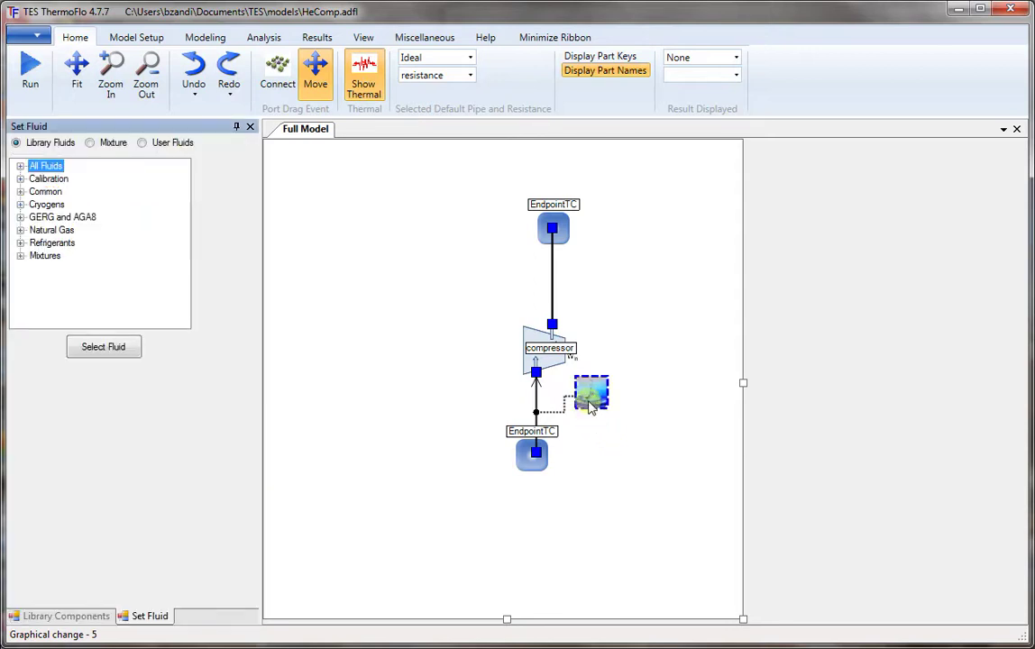
click(21, 166)
click(68, 243)
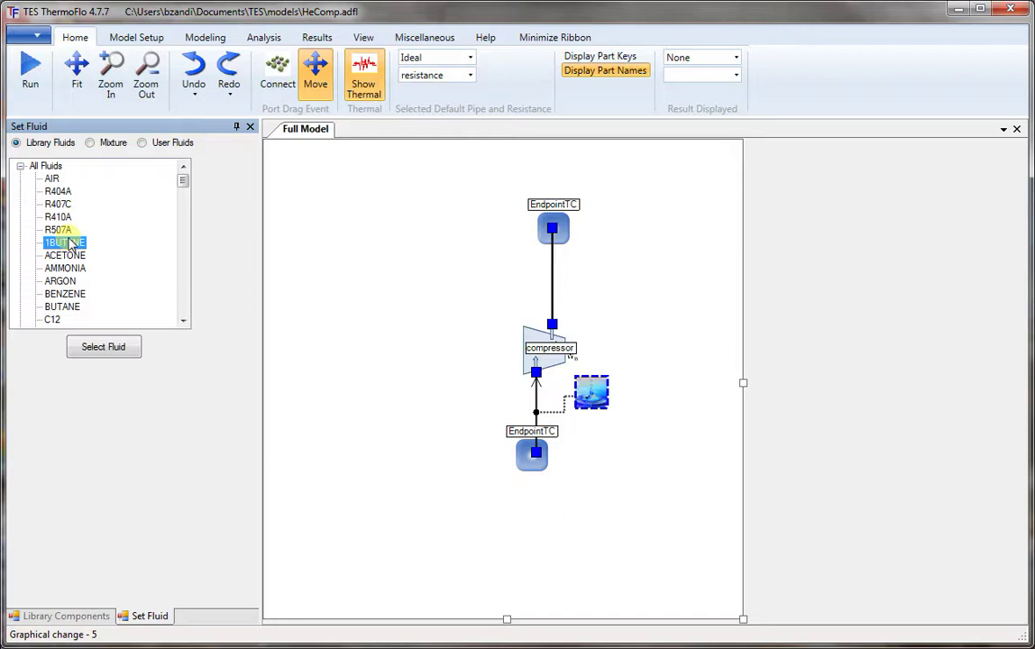
key(h)
scroll(69, 242, down, 1)
click(56, 295)
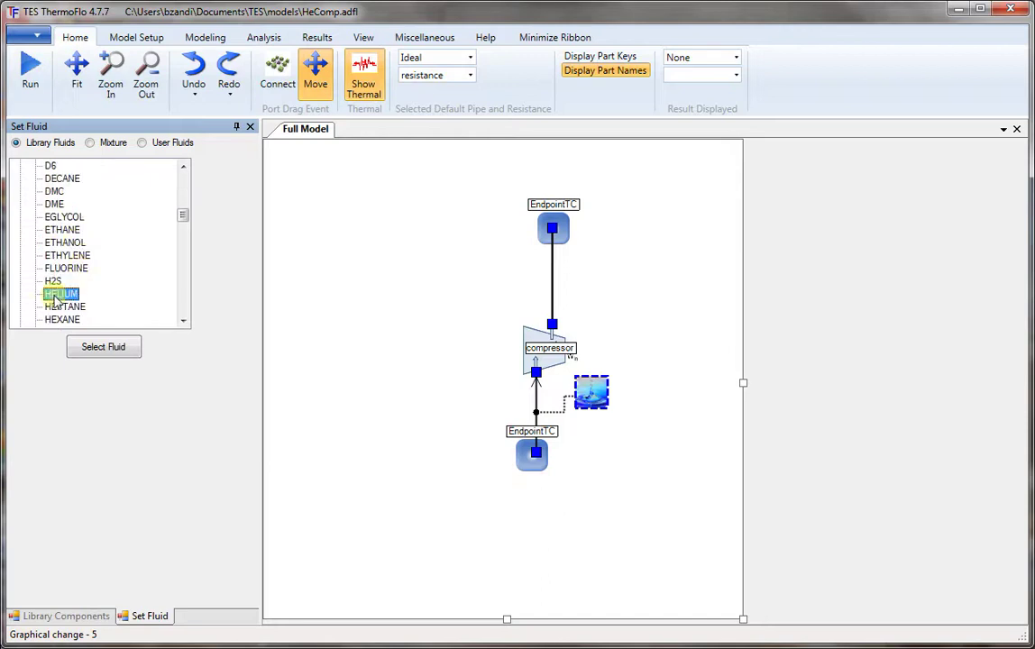
click(105, 346)
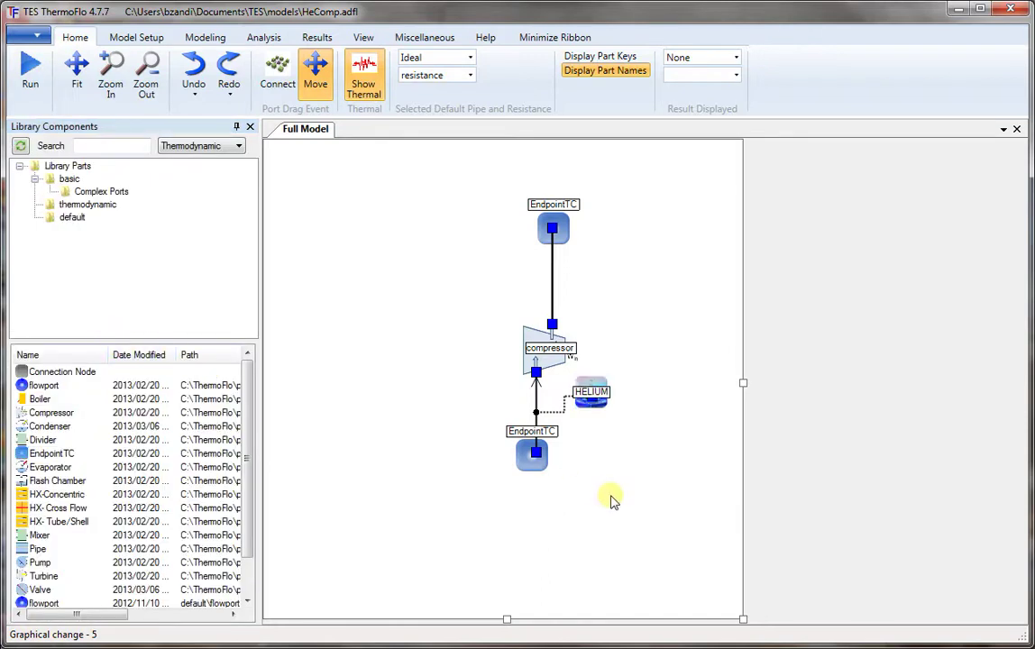
Name the lower endpoint Inlet and give it a mass flow of 80 kg/min.
double_click(532, 458)
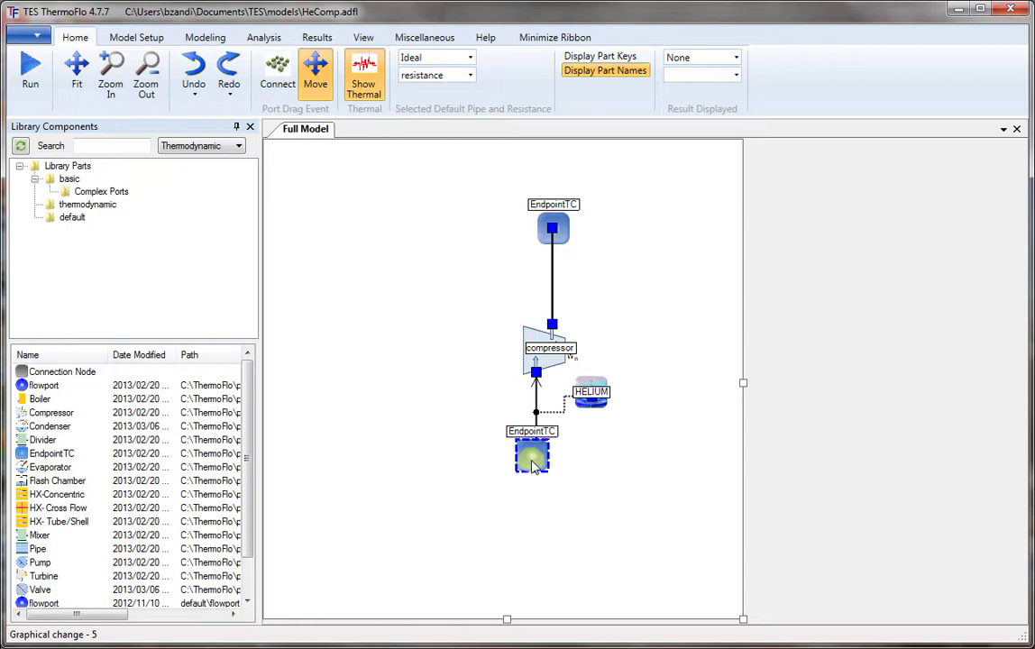
text(I)
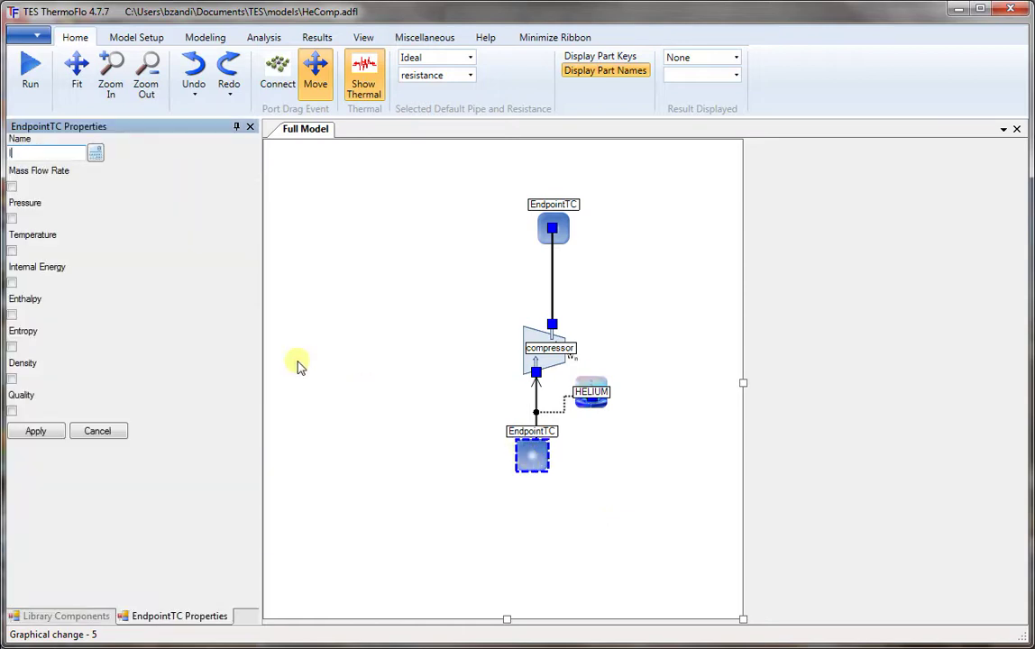
text(nlet)
click(12, 186)
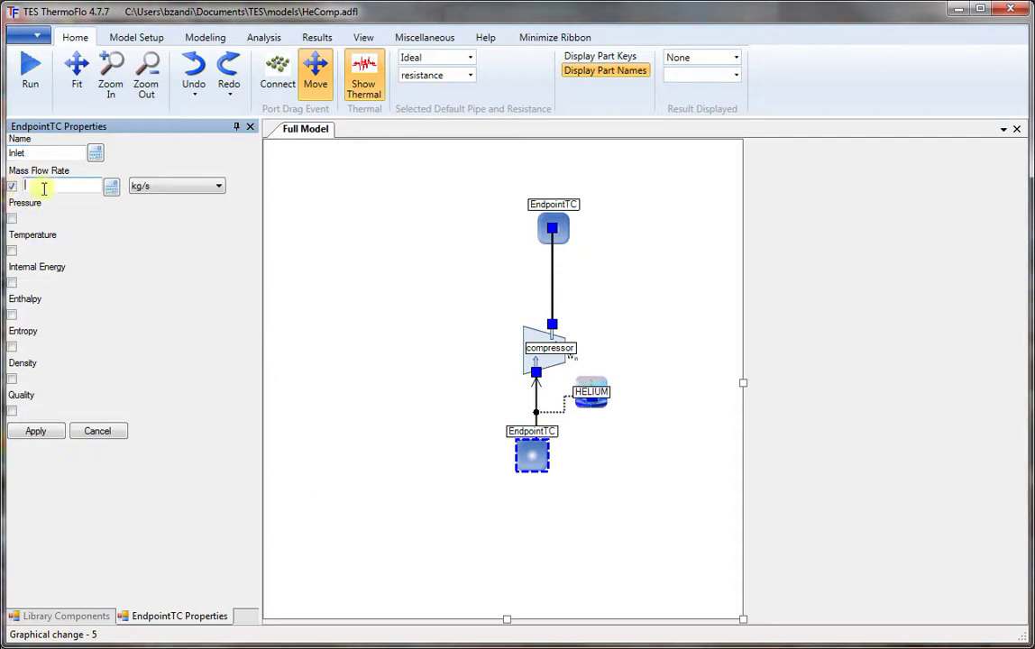
click(44, 188)
text(80)
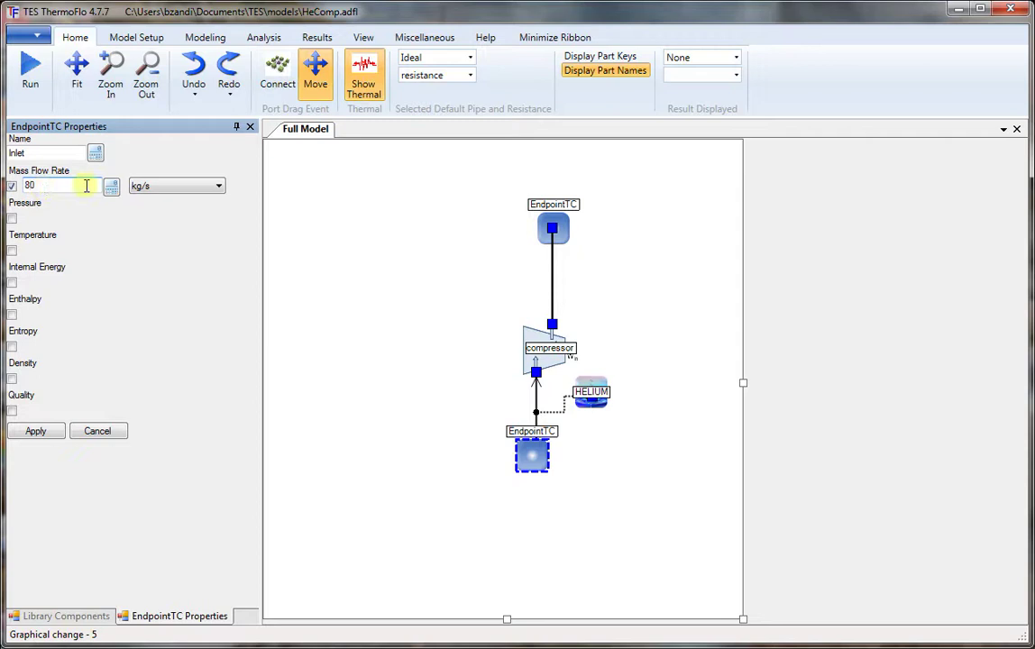
click(215, 190)
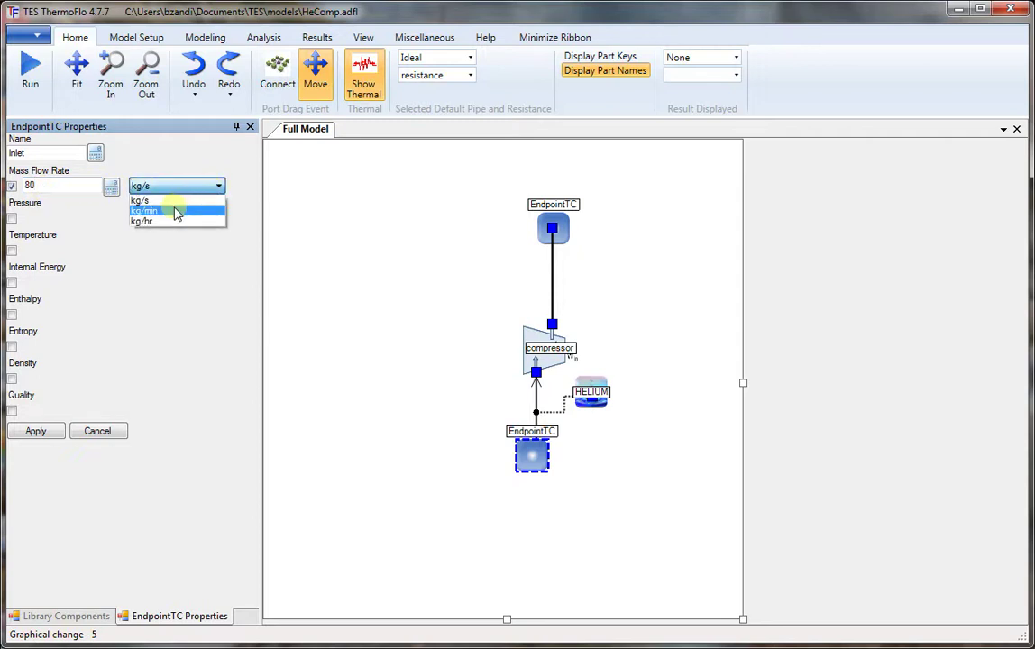
click(178, 209)
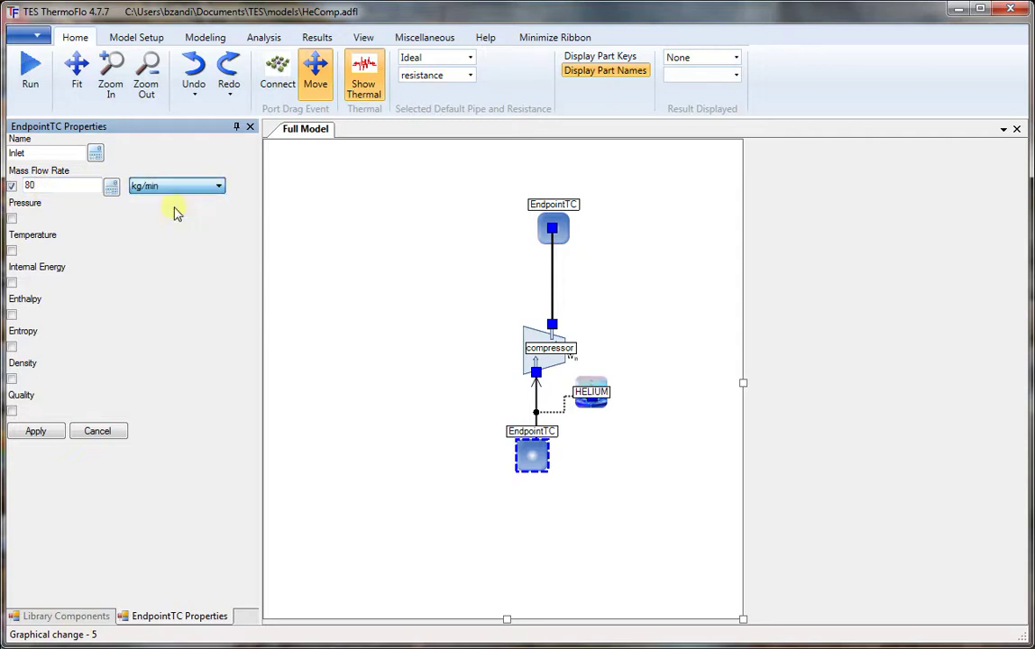
Set the Inlet pressure to 100 kPa and temperature to 300 K, then apply.
click(11, 218)
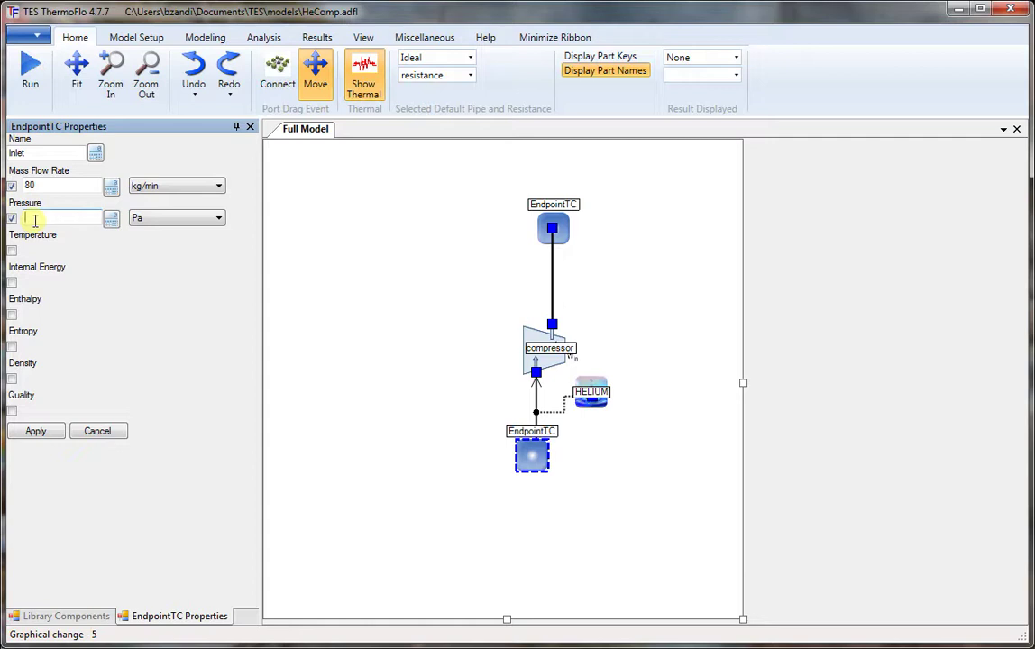
click(39, 218)
text(100)
click(197, 221)
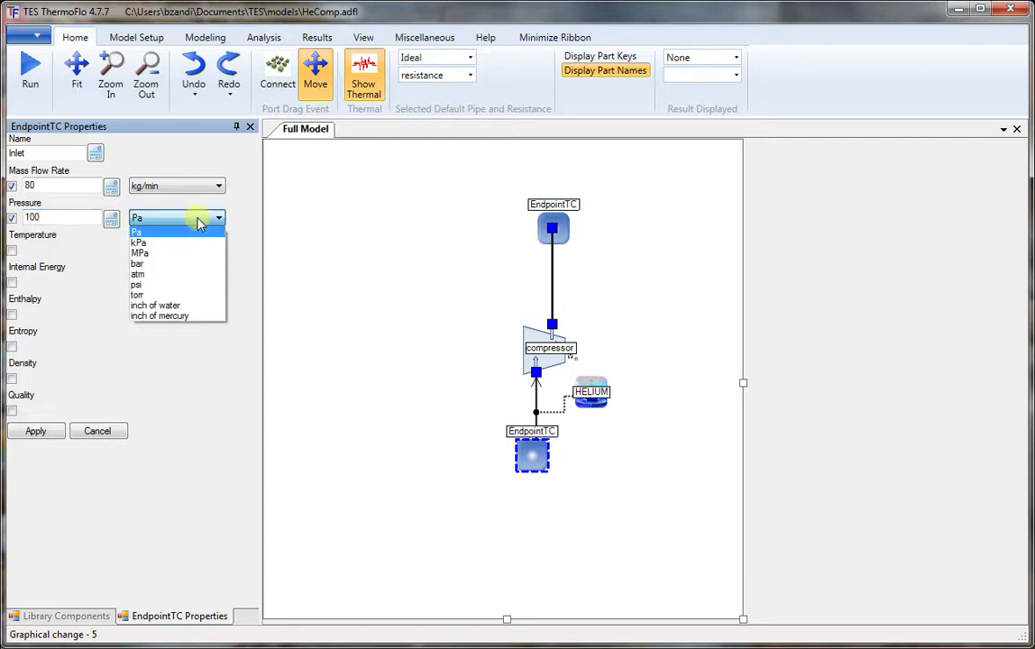
click(185, 238)
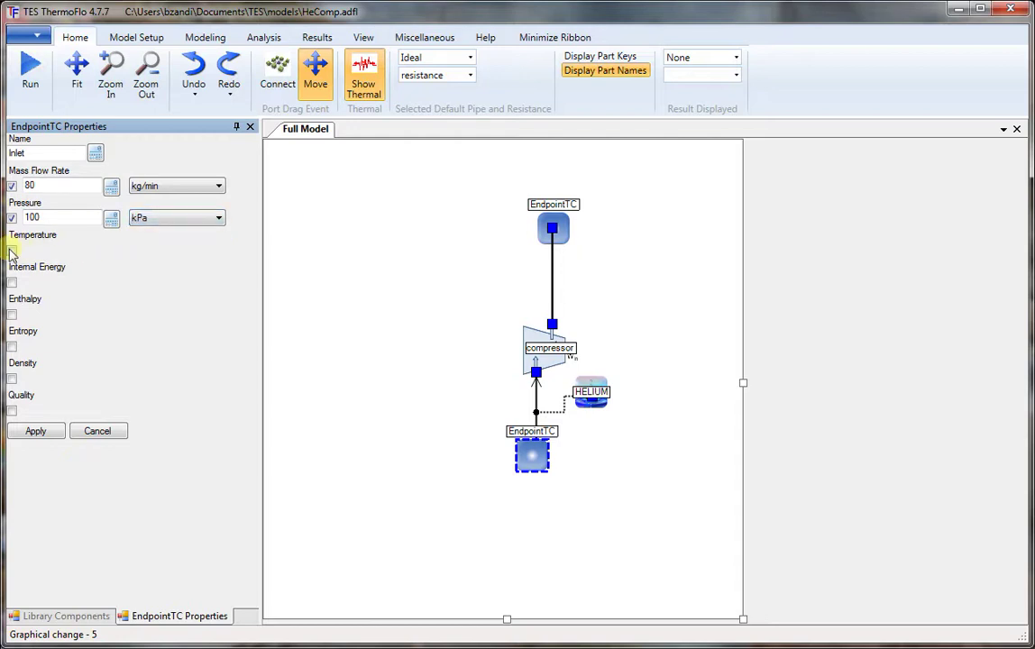
click(11, 251)
click(53, 250)
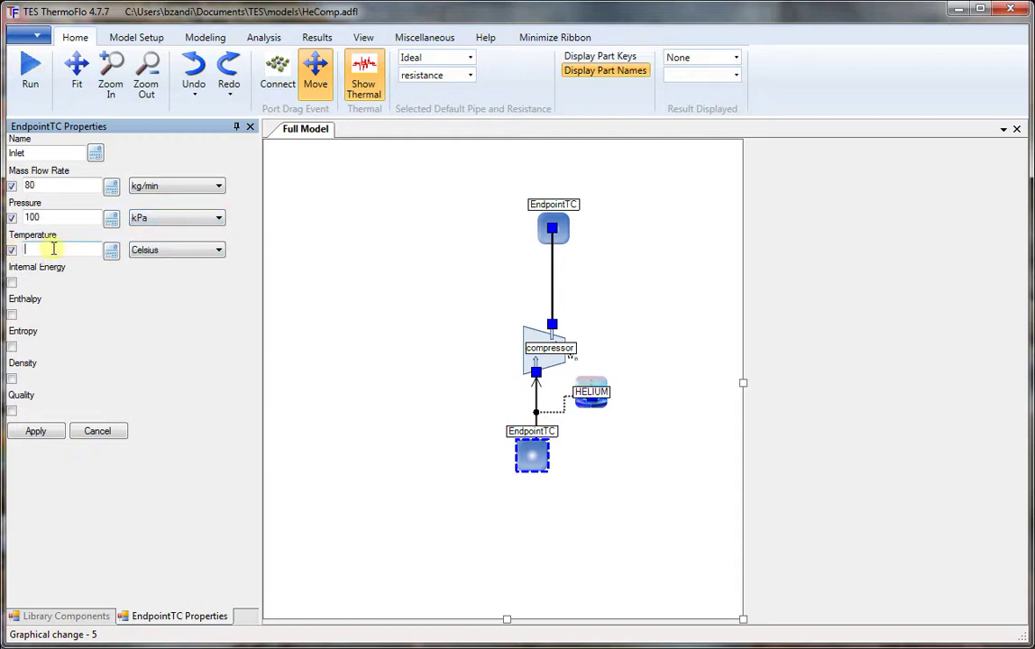
text(300)
click(200, 250)
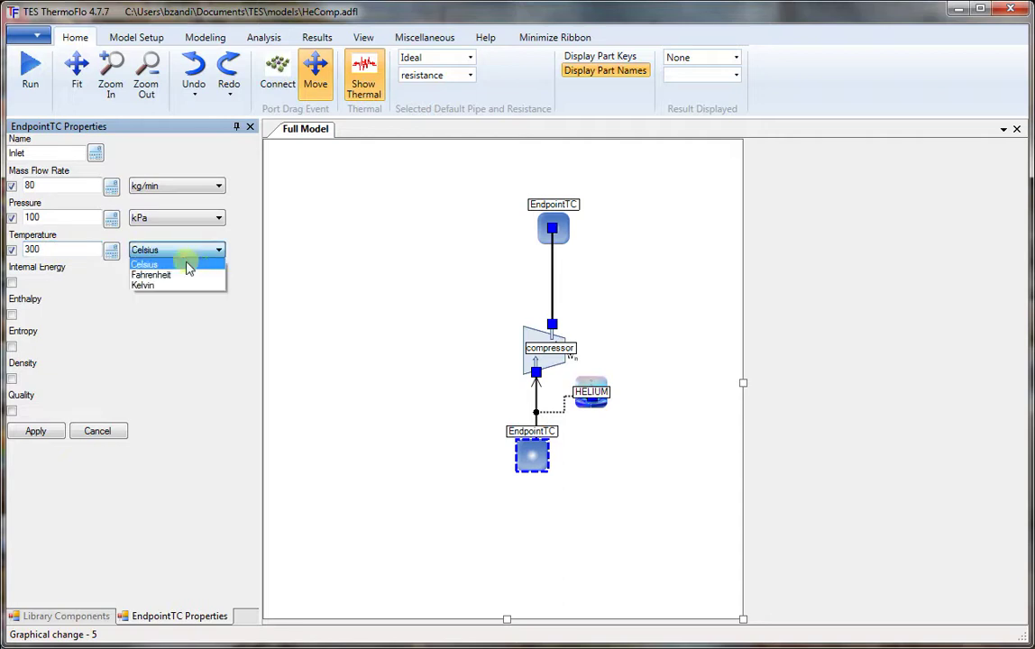
click(159, 285)
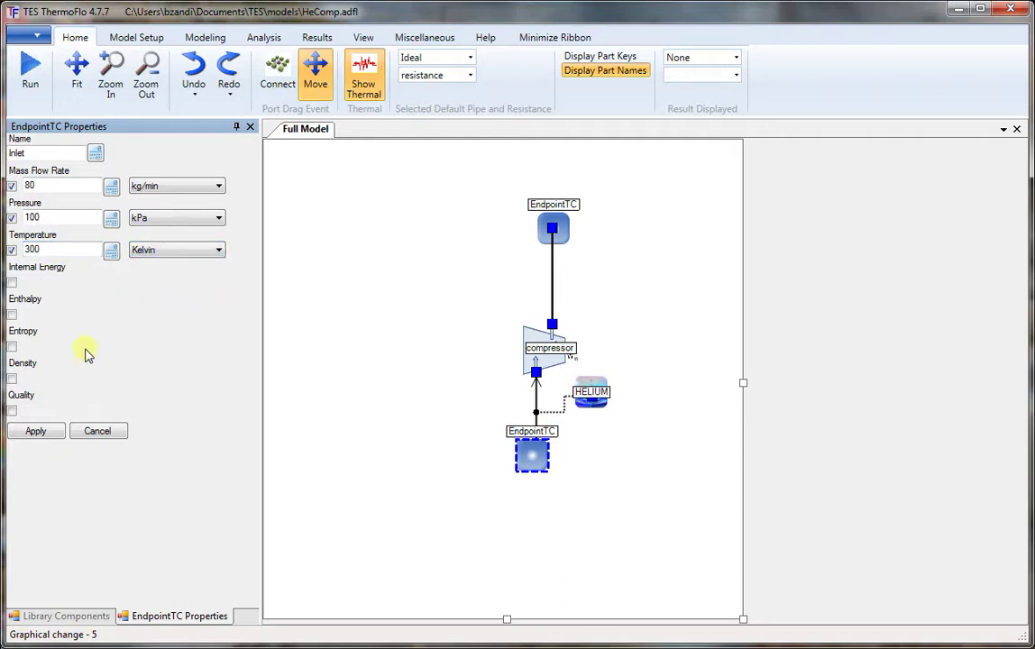
click(45, 433)
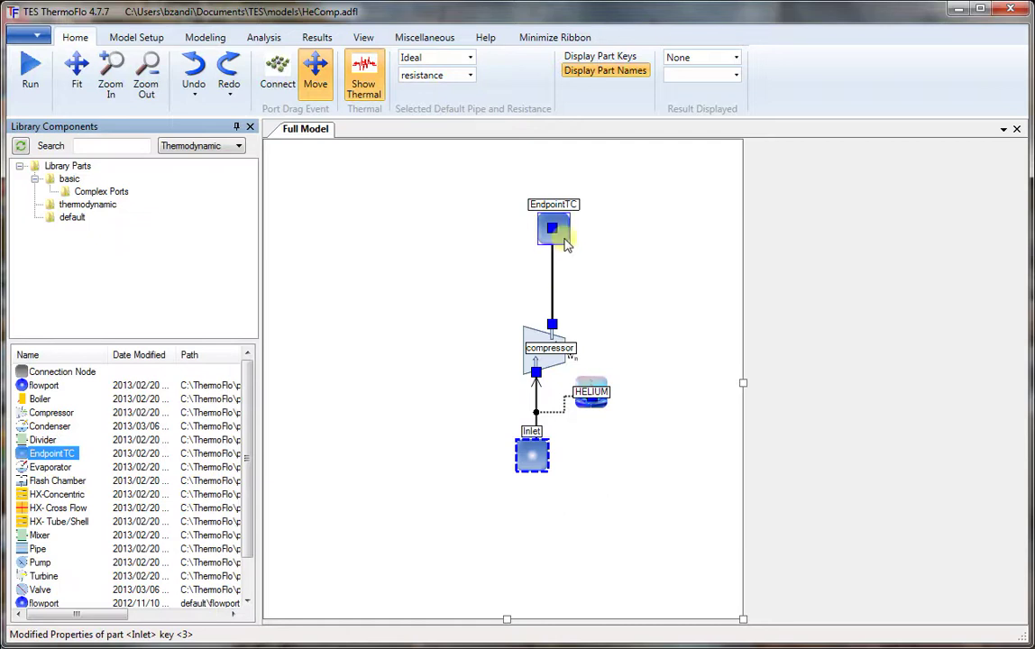
Rename the upper EndpointTC to Outlet, specify 500 kPa and 650 Kelvin, and apply.
double_click(559, 233)
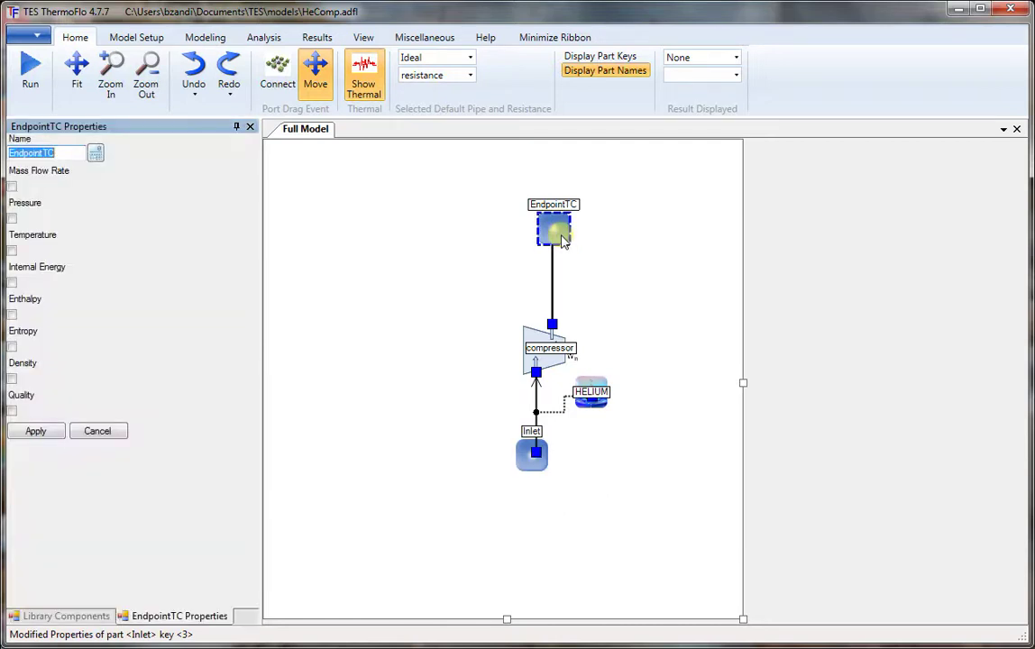
text(O)
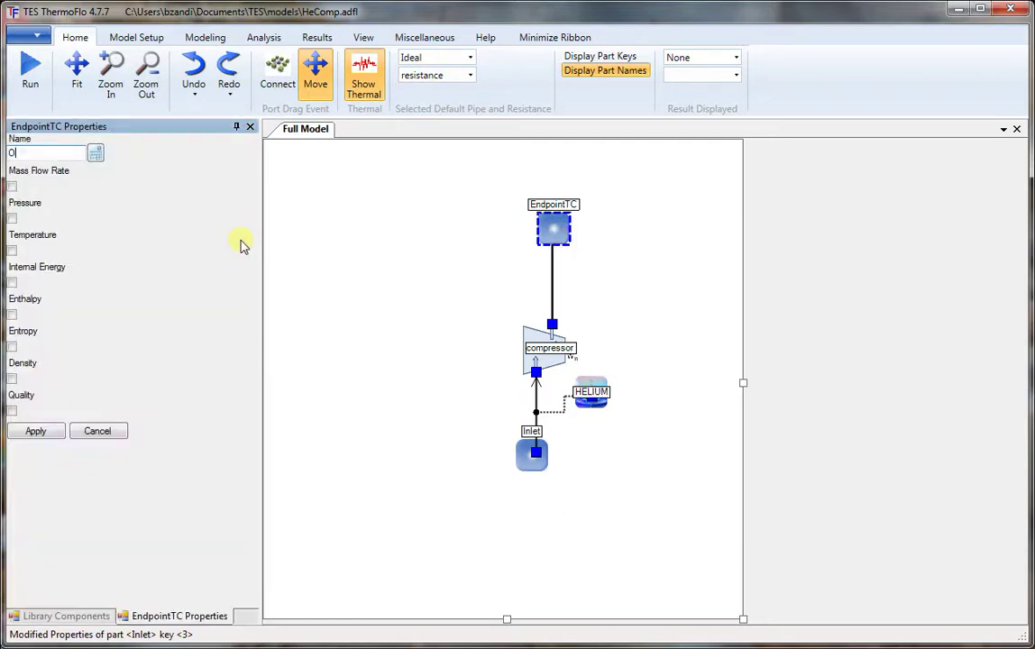
text(utlet)
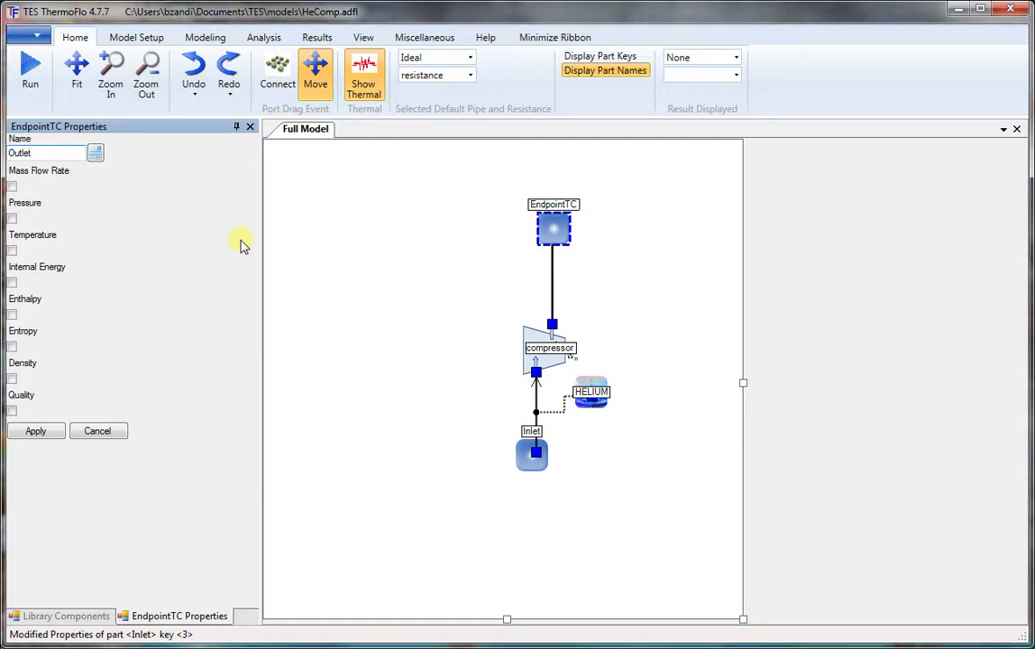
click(12, 218)
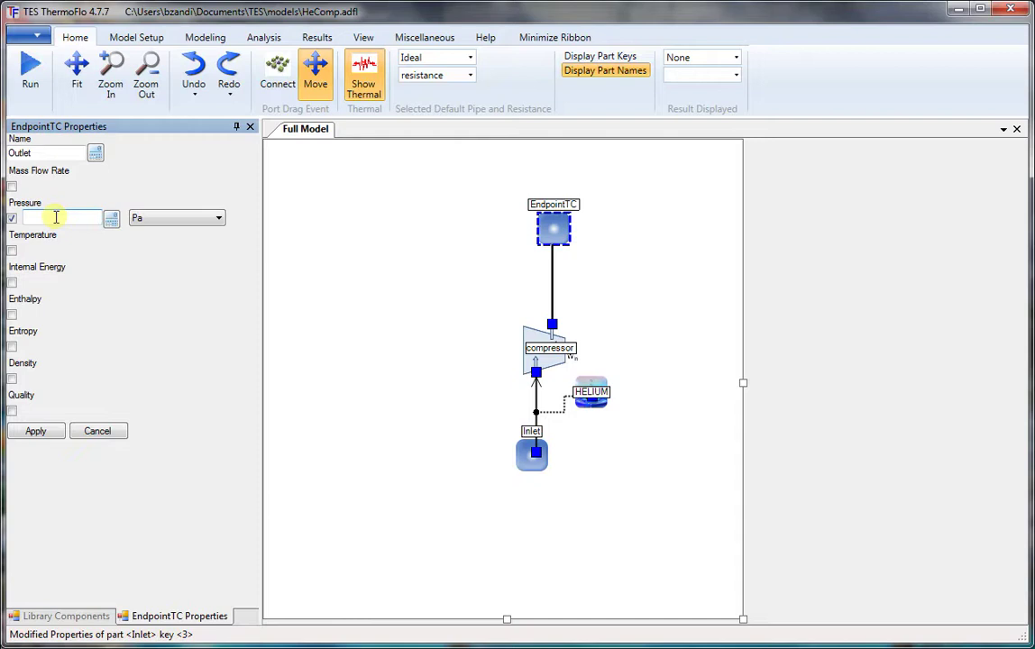
text(500)
click(198, 218)
click(179, 244)
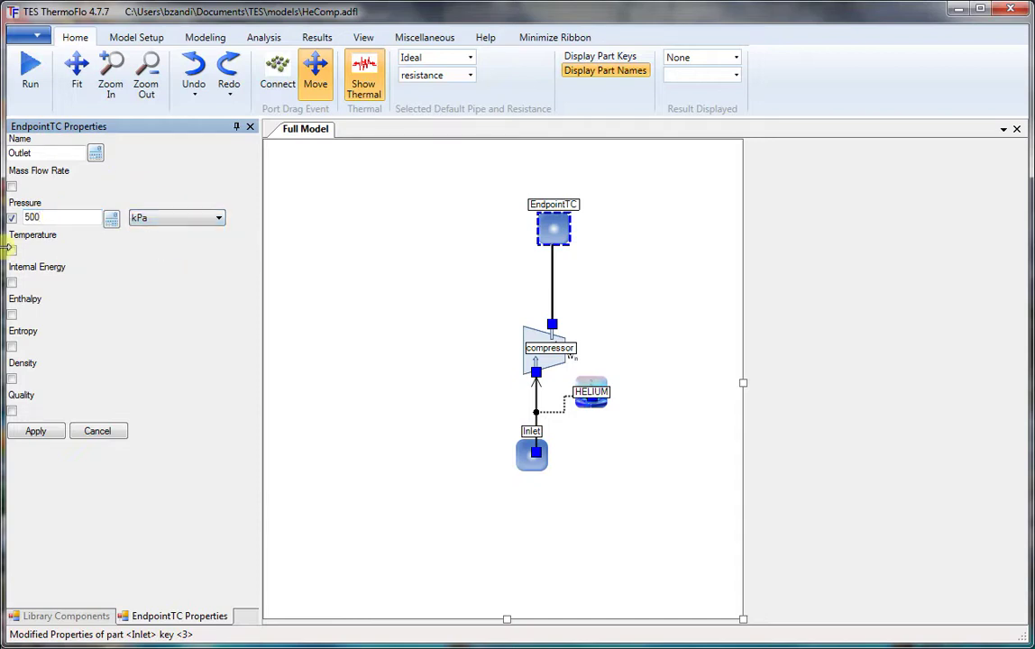
click(13, 251)
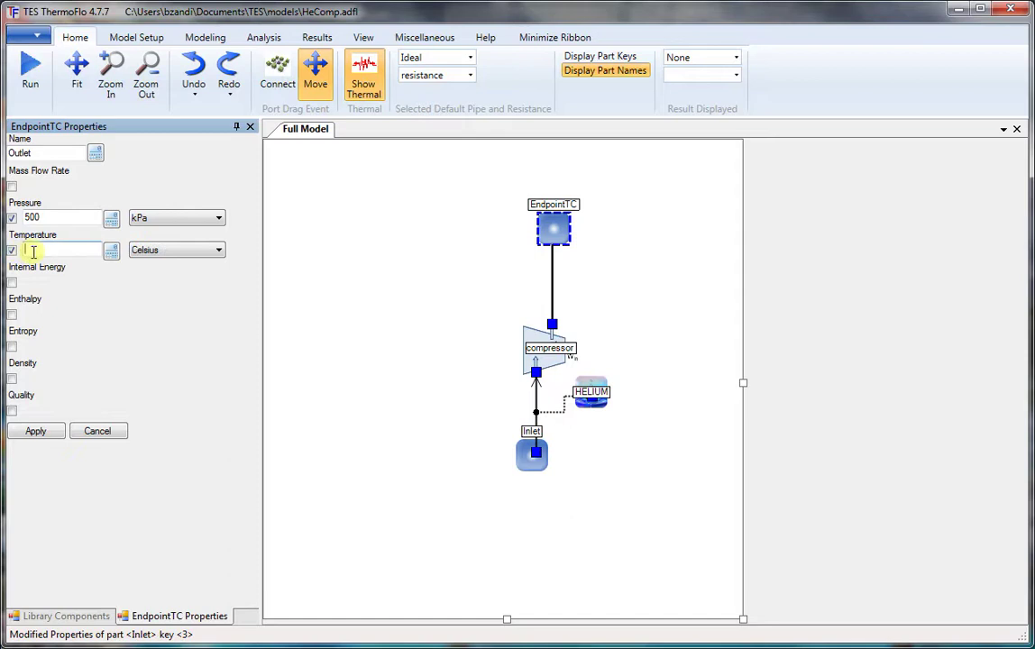
text(650)
click(153, 251)
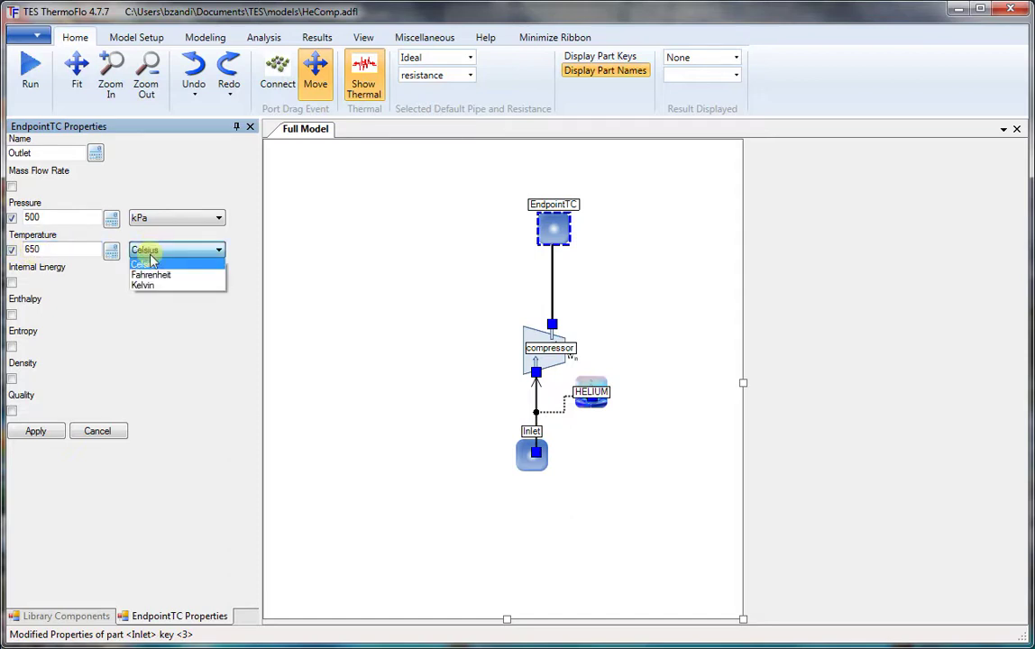
click(144, 286)
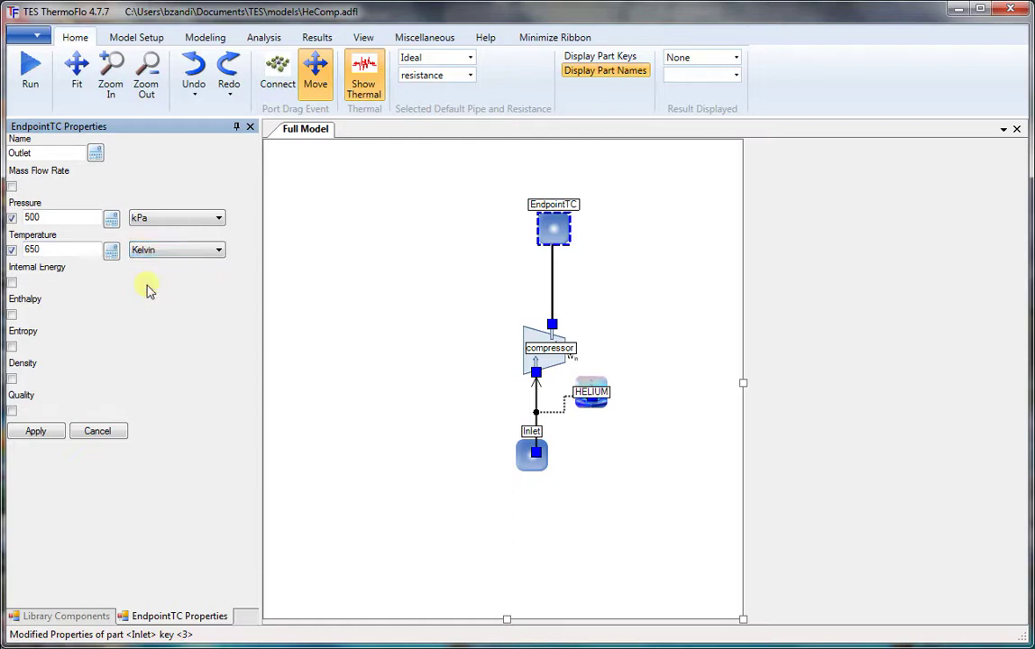
click(42, 431)
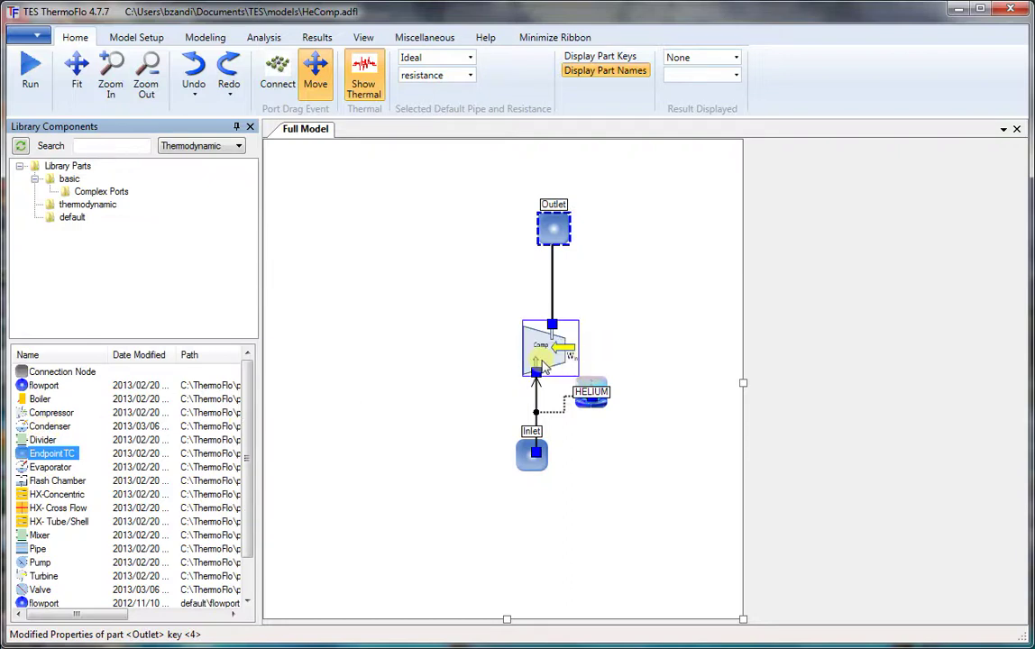
Give the compressor a -26.6 kWatt heat rate, uncheck Efficiency %, and set ambient temperature to 20.
double_click(544, 366)
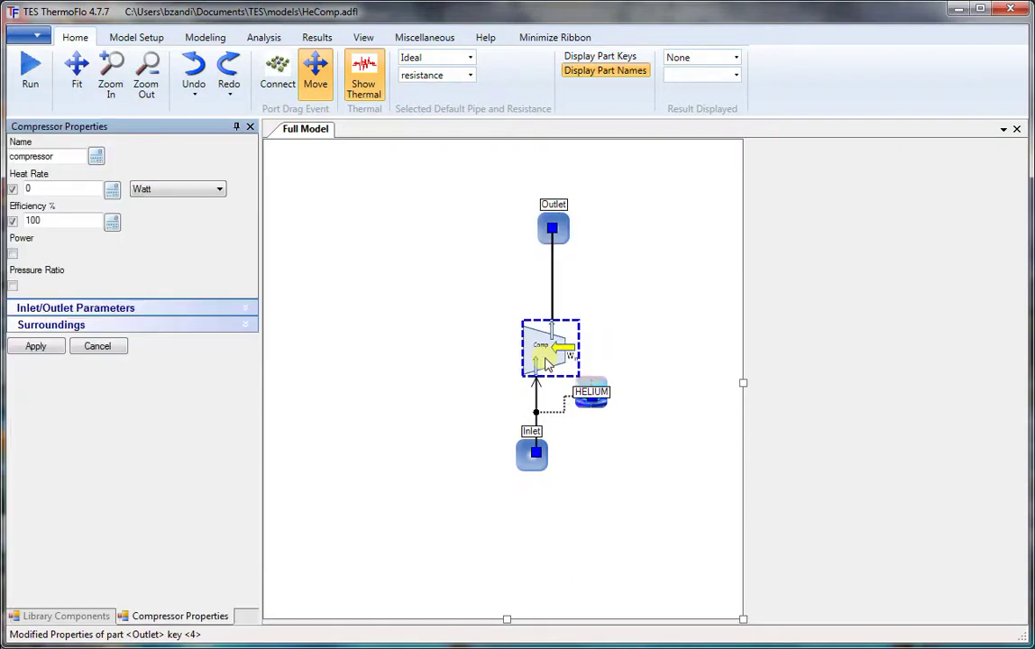
double_click(81, 192)
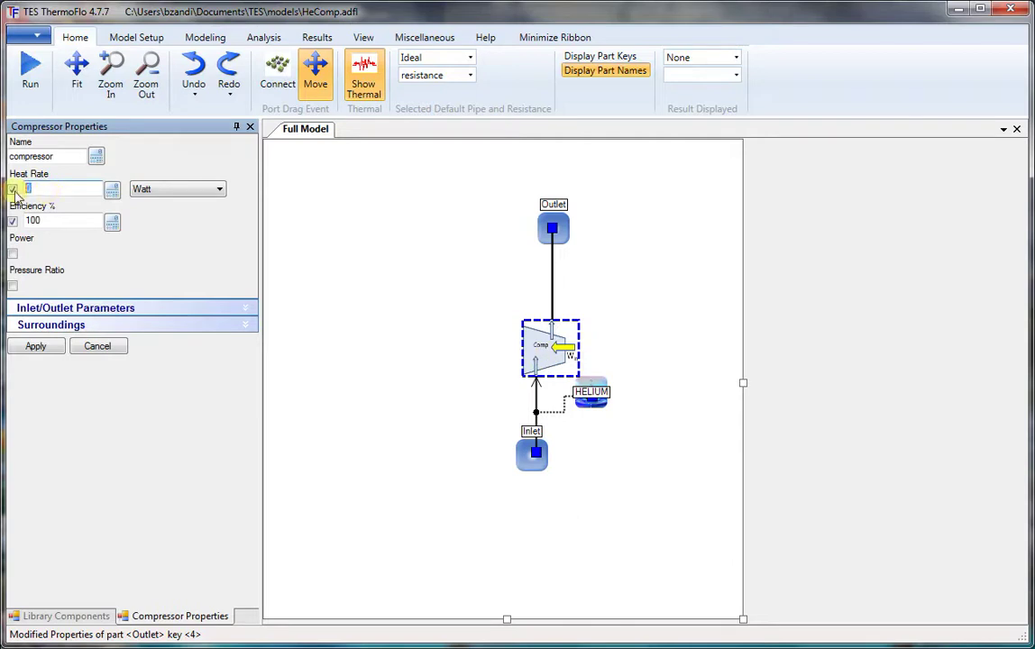
text(-26.6)
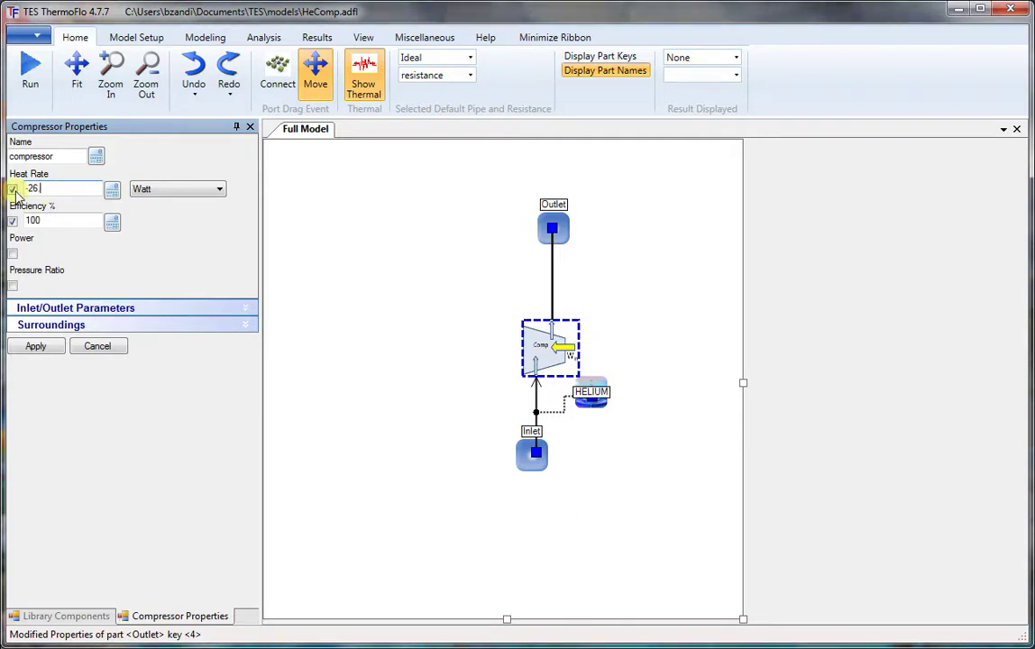
click(196, 196)
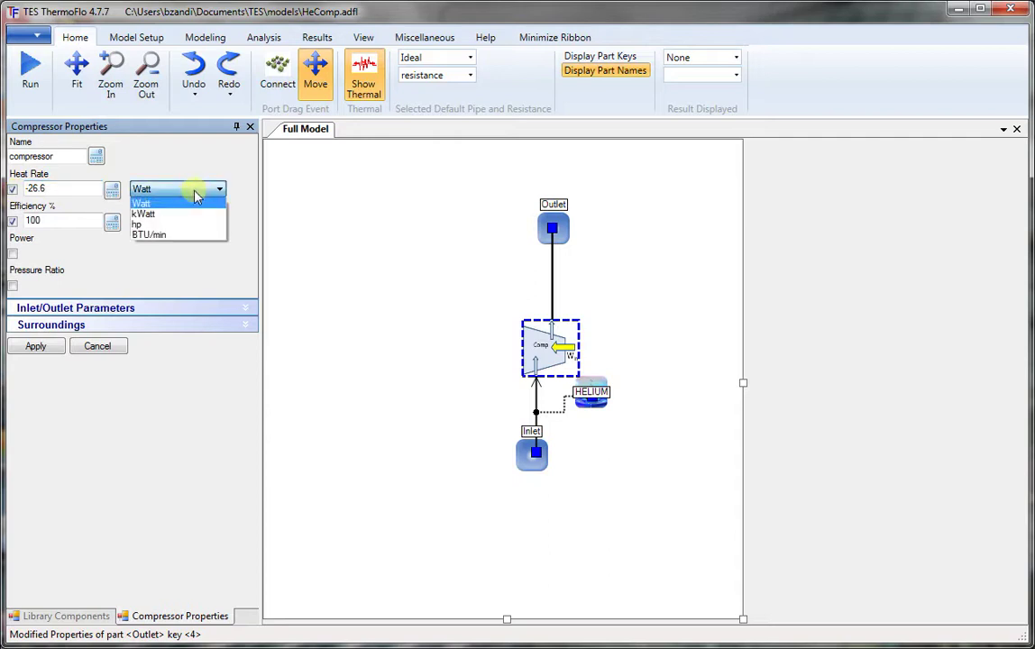
click(163, 211)
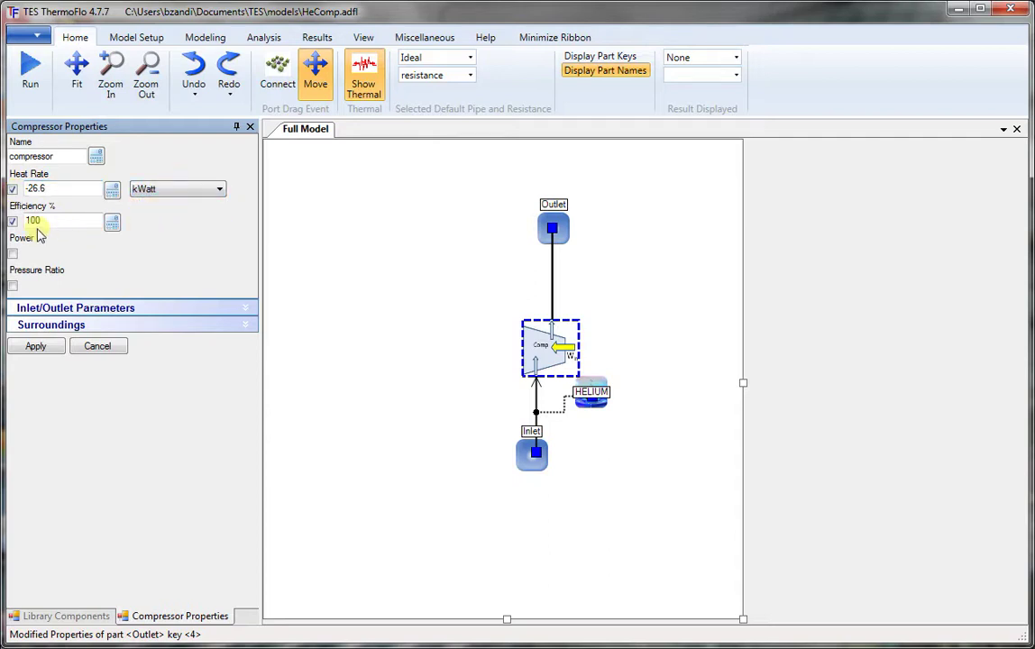
click(12, 221)
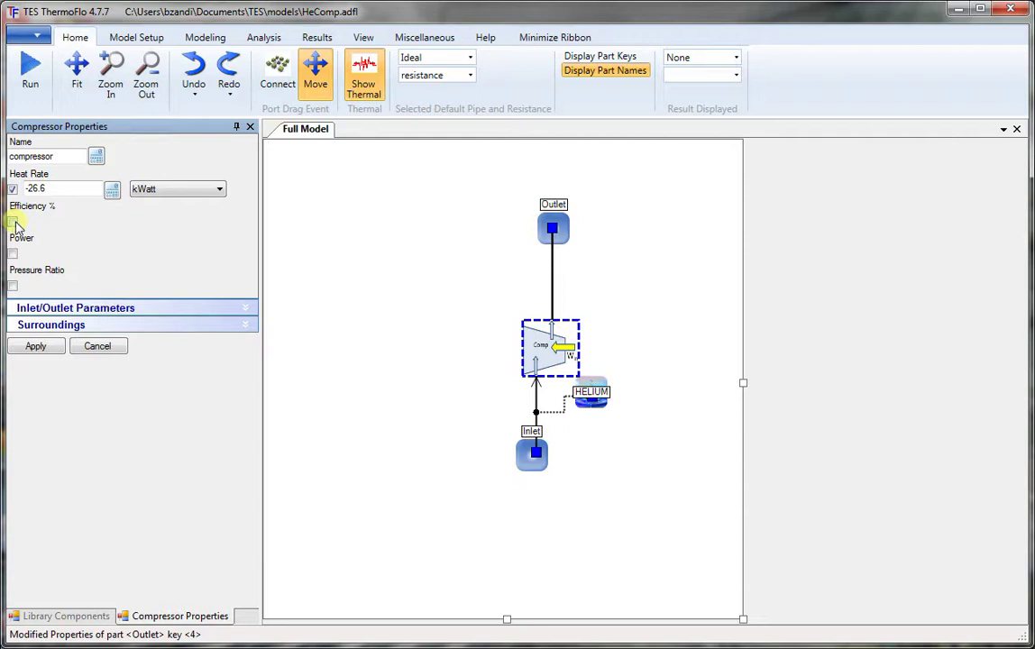
click(142, 330)
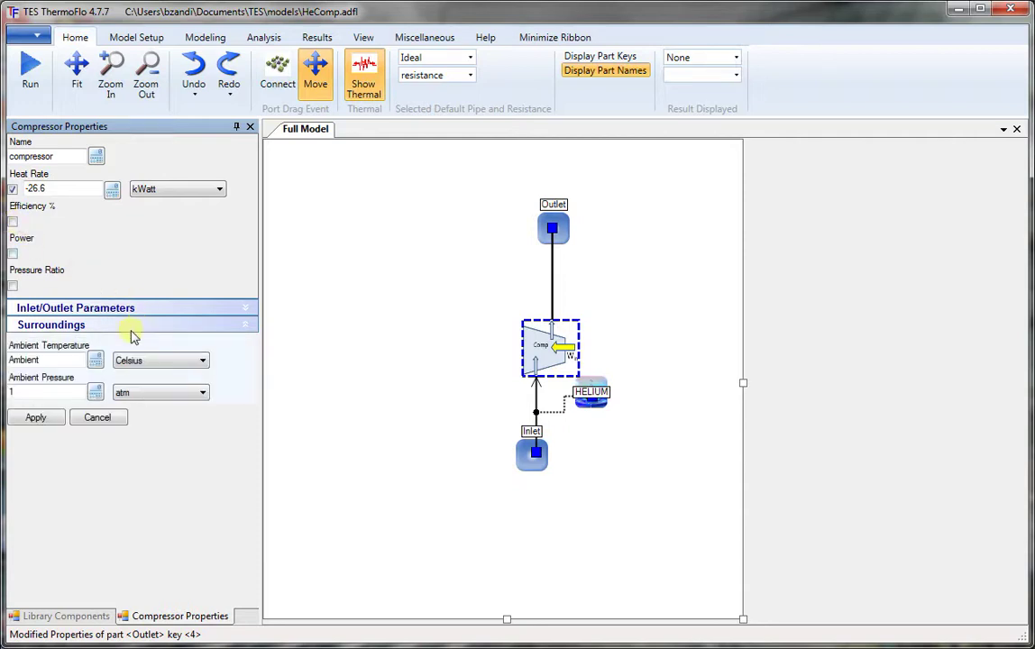
double_click(64, 360)
text(20)
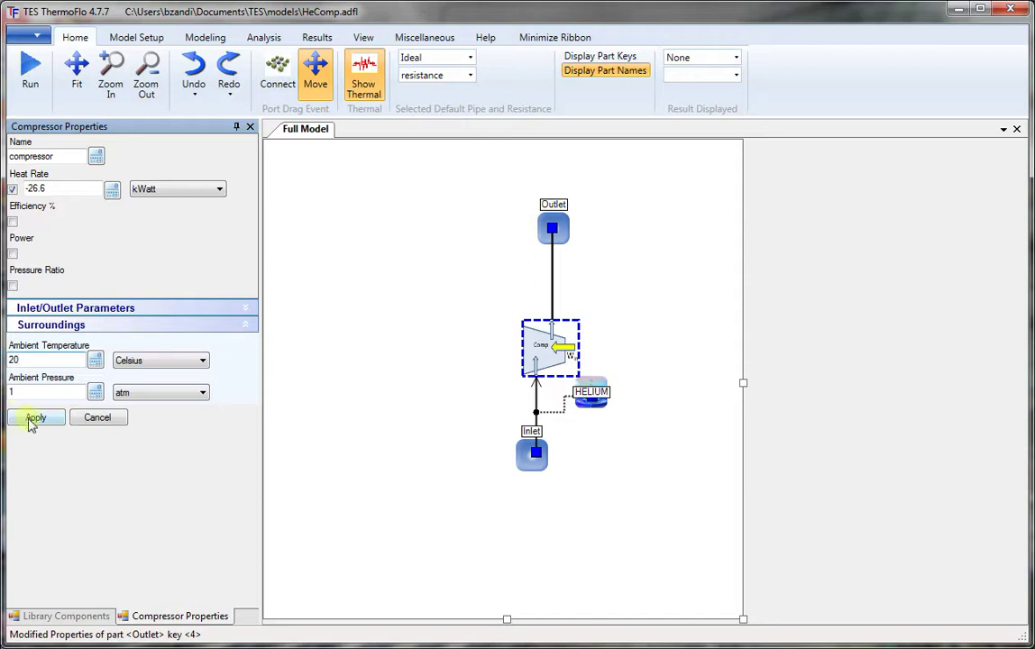
click(33, 418)
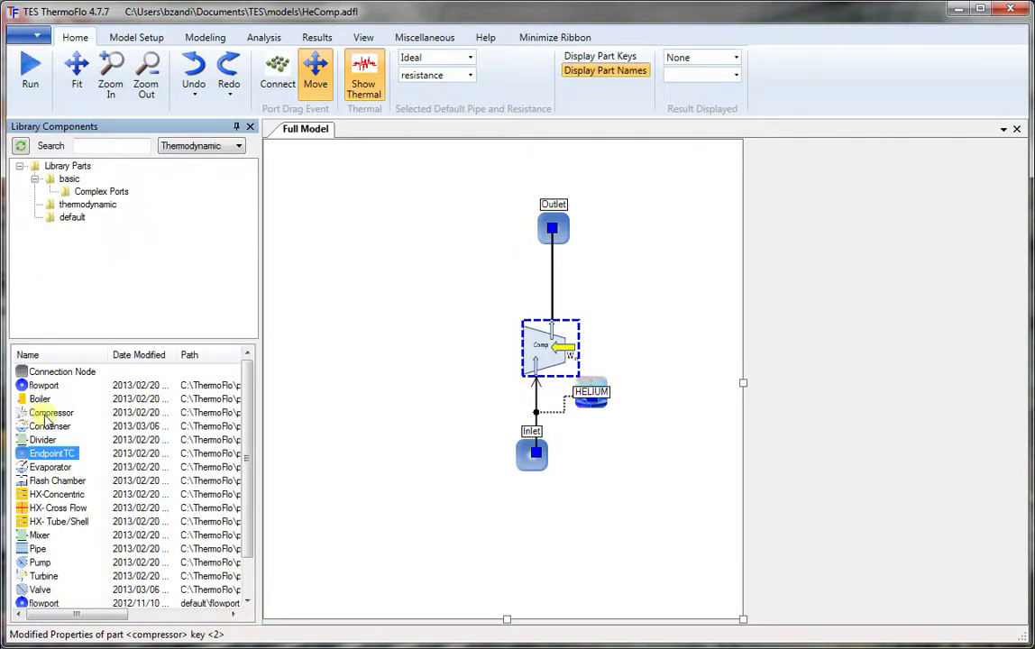
Run the model, accept viewing results, and close the Solver Manager.
click(28, 76)
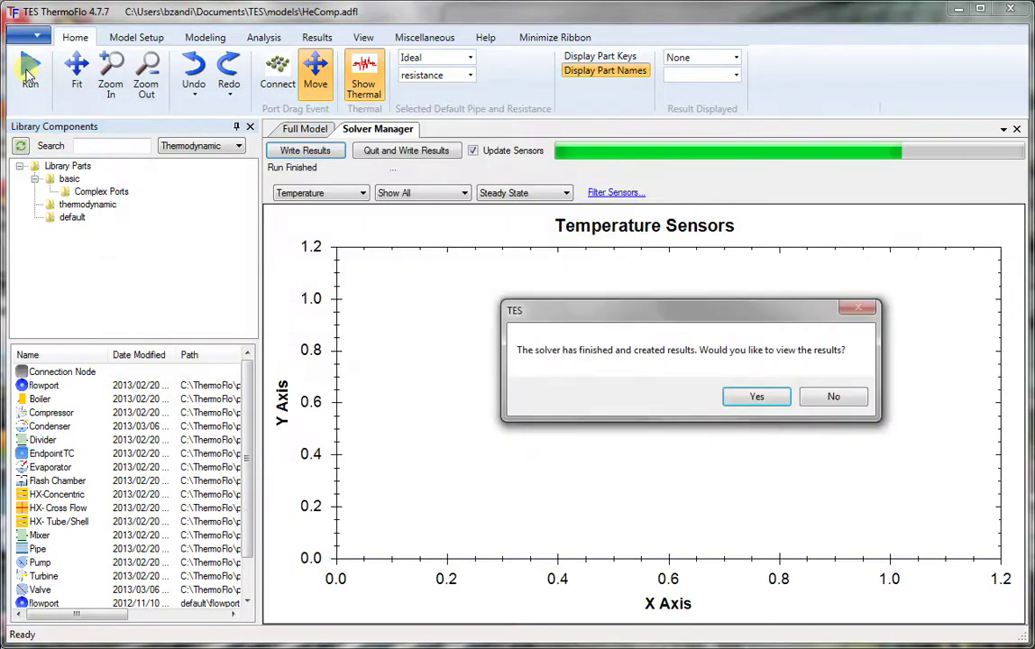
click(756, 397)
click(405, 133)
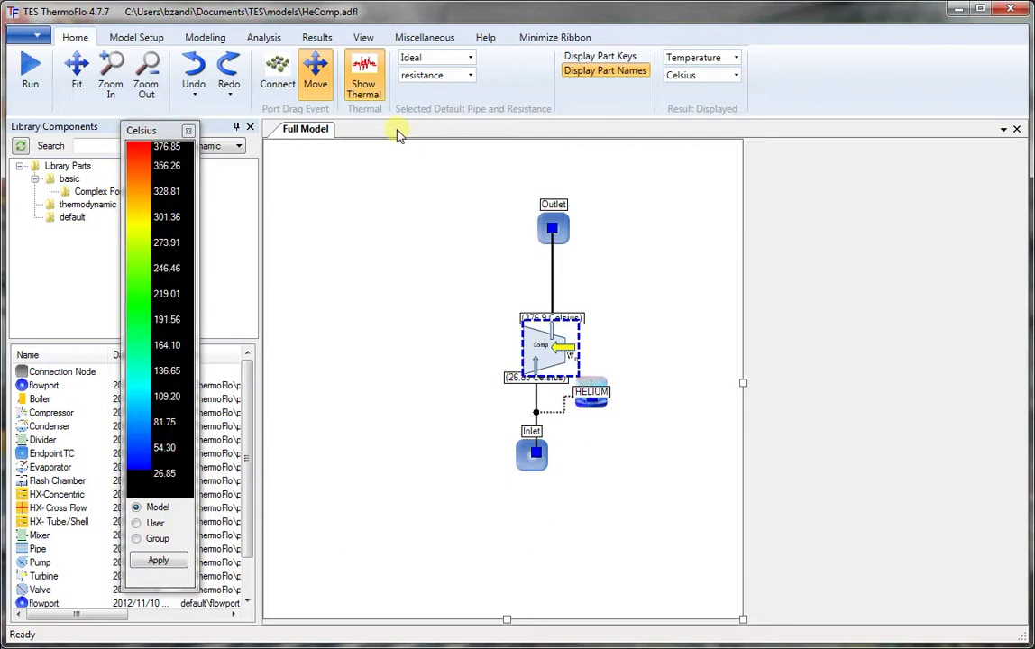
click(478, 290)
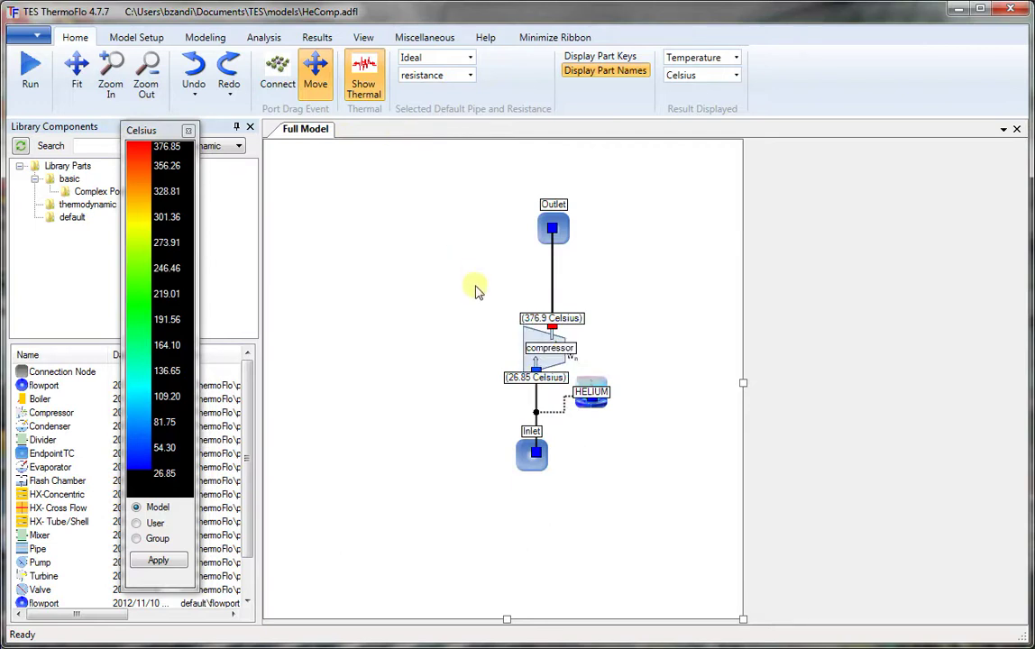
Review the compressor's Thermo Results, then close the Part Result panel and Celsius legend.
click(545, 352)
right_click(547, 358)
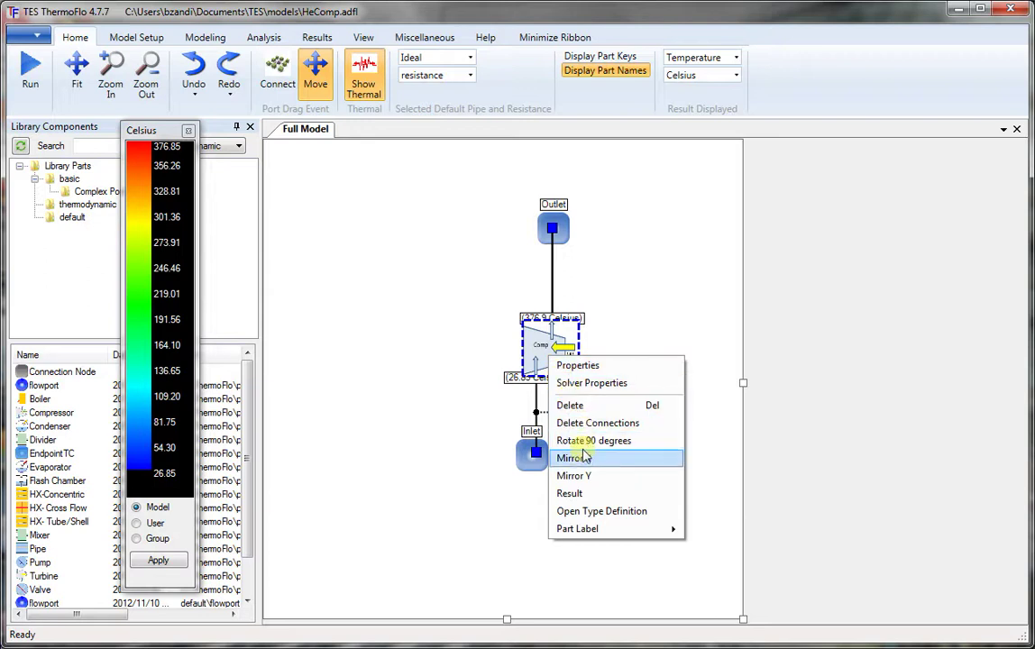
click(571, 494)
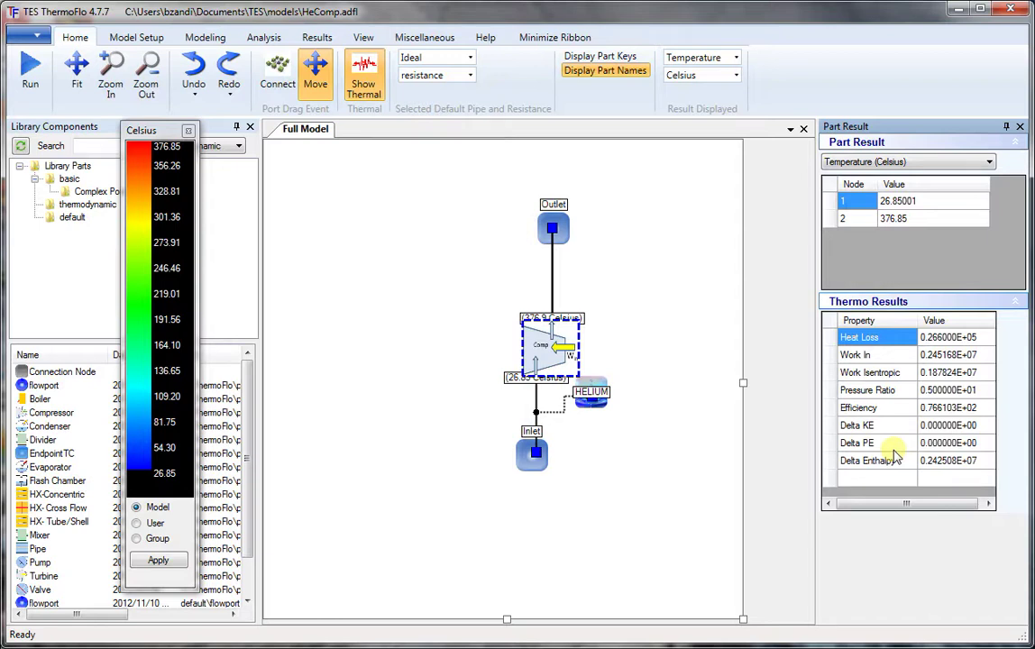
click(1020, 127)
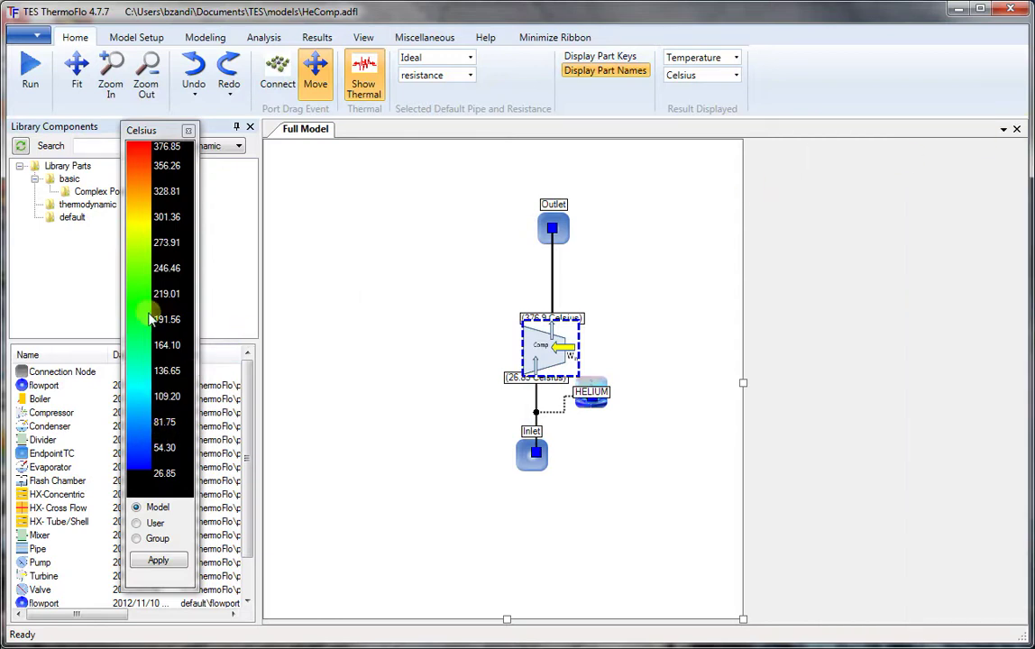
click(191, 132)
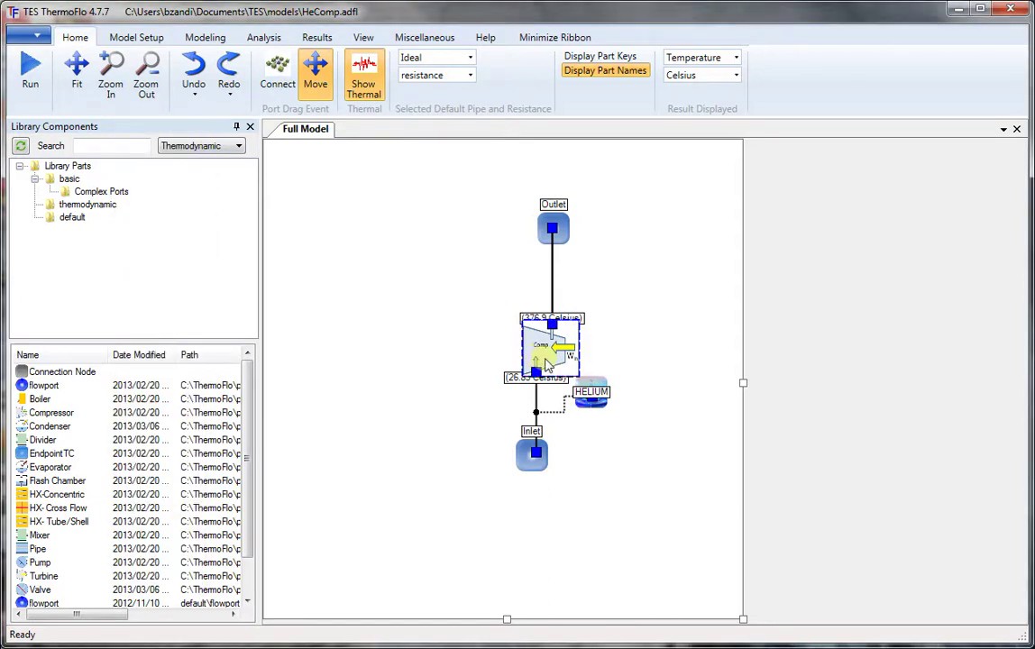
Under Inlet/Outlet Parameters, set compressor inlet and outlet cross-section areas to 0.5 m^2 and apply.
double_click(546, 360)
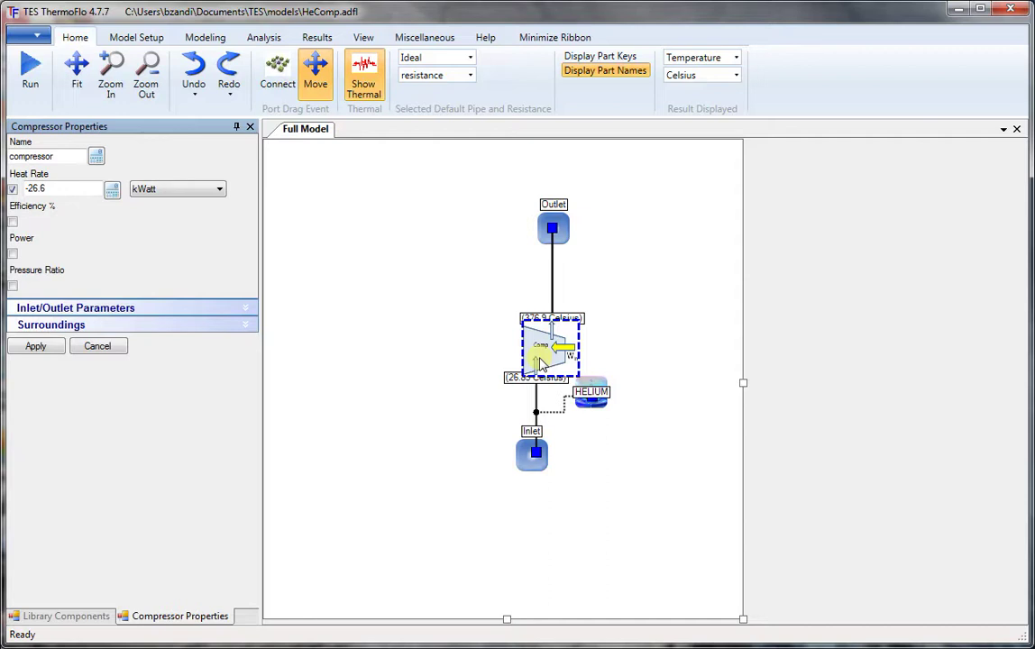
click(246, 308)
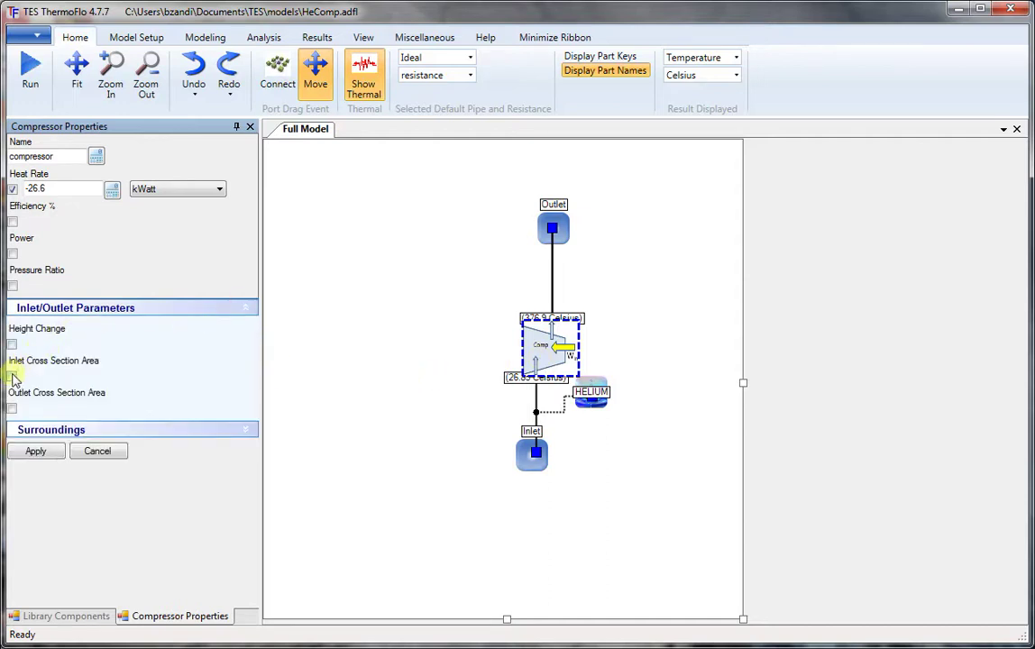
click(13, 377)
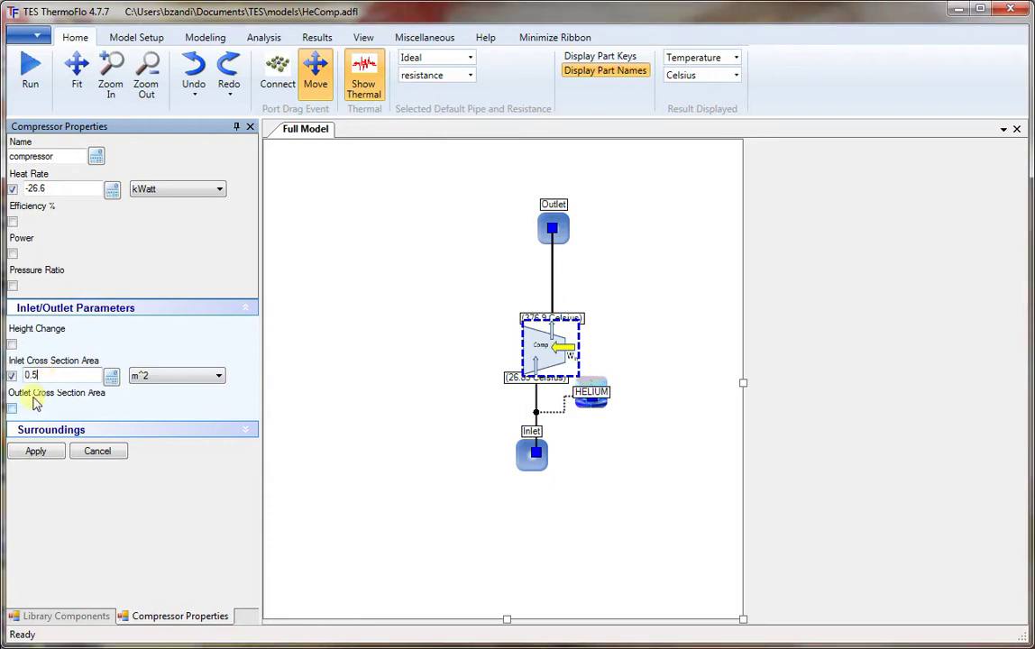
click(12, 408)
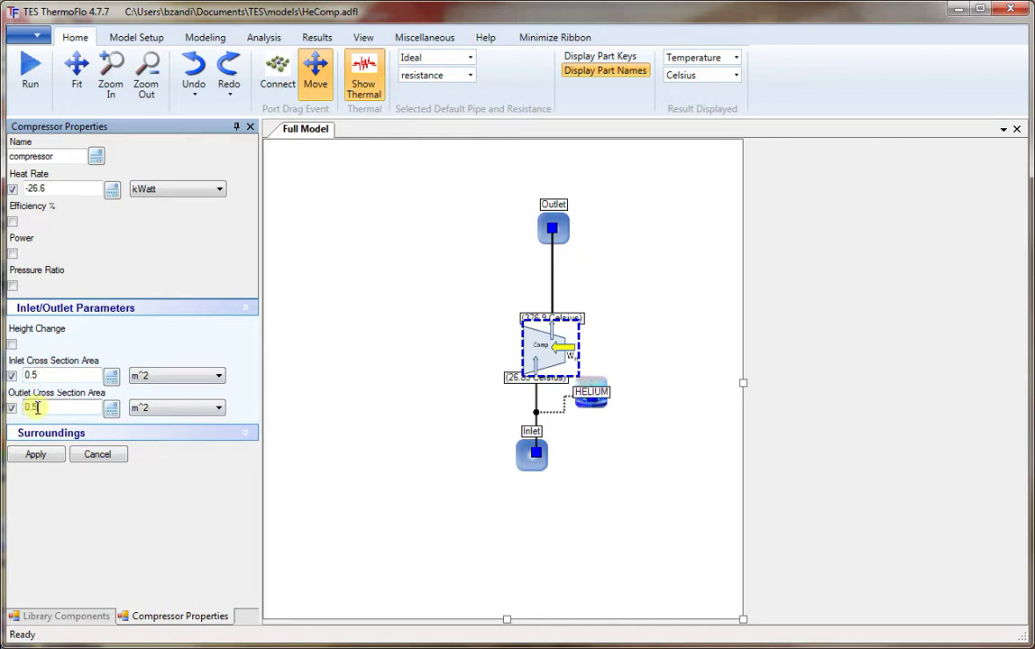
click(35, 455)
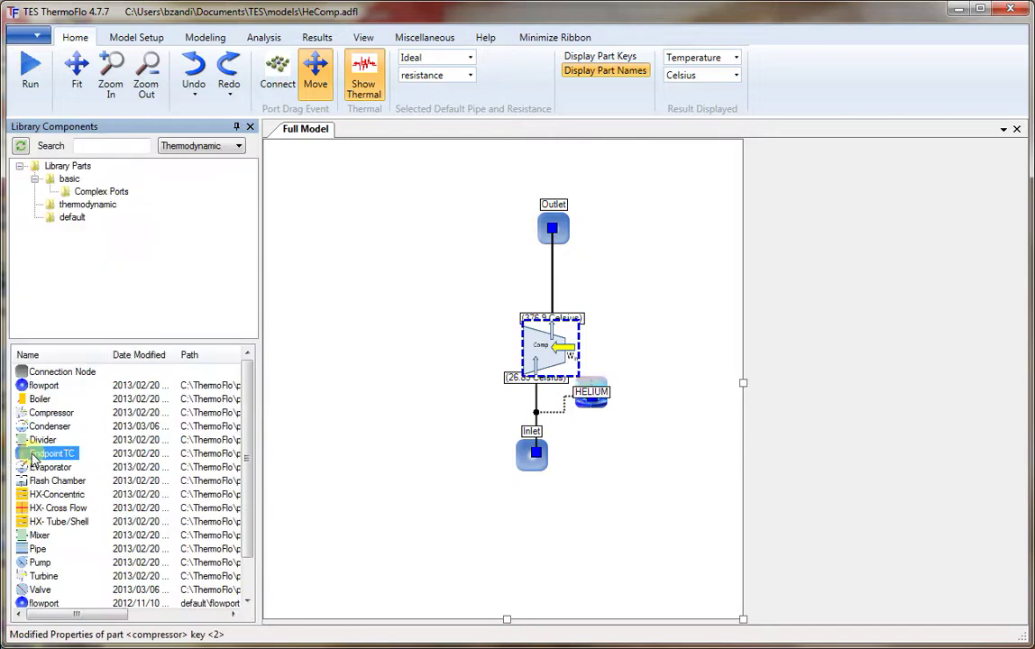
Re-run the solver, accept the results, dock the temperature legend, and close the solver view.
click(31, 77)
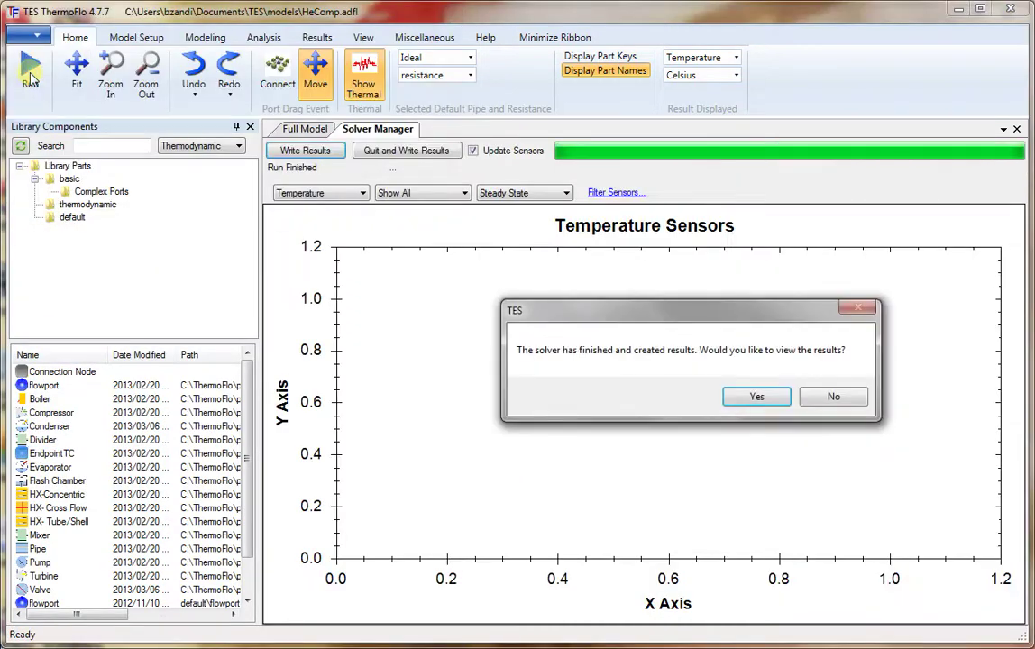
click(756, 397)
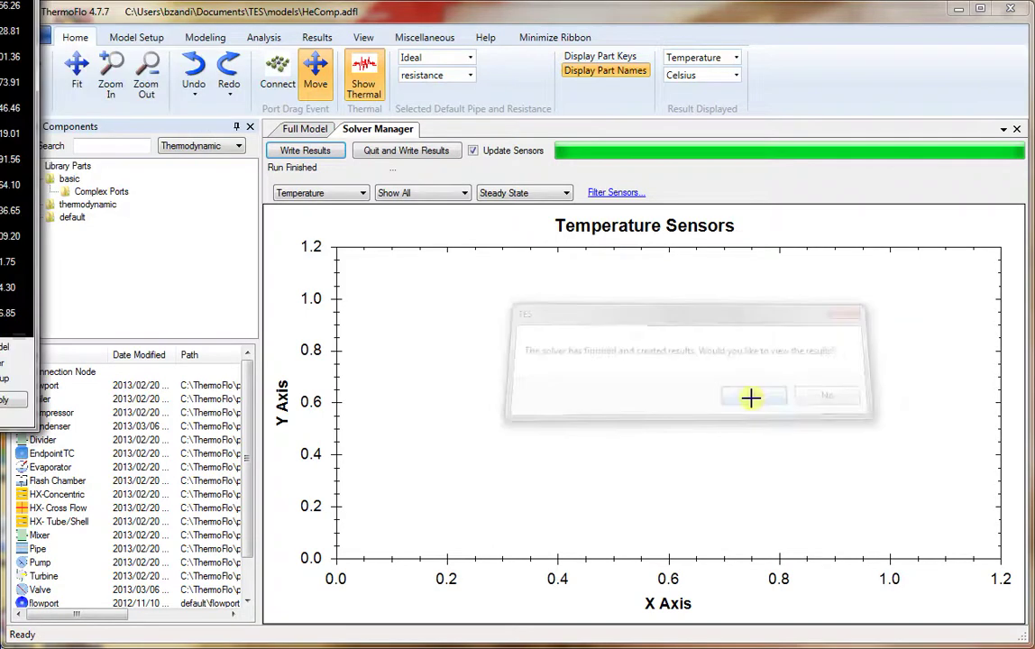
drag(32, 5, 212, 166)
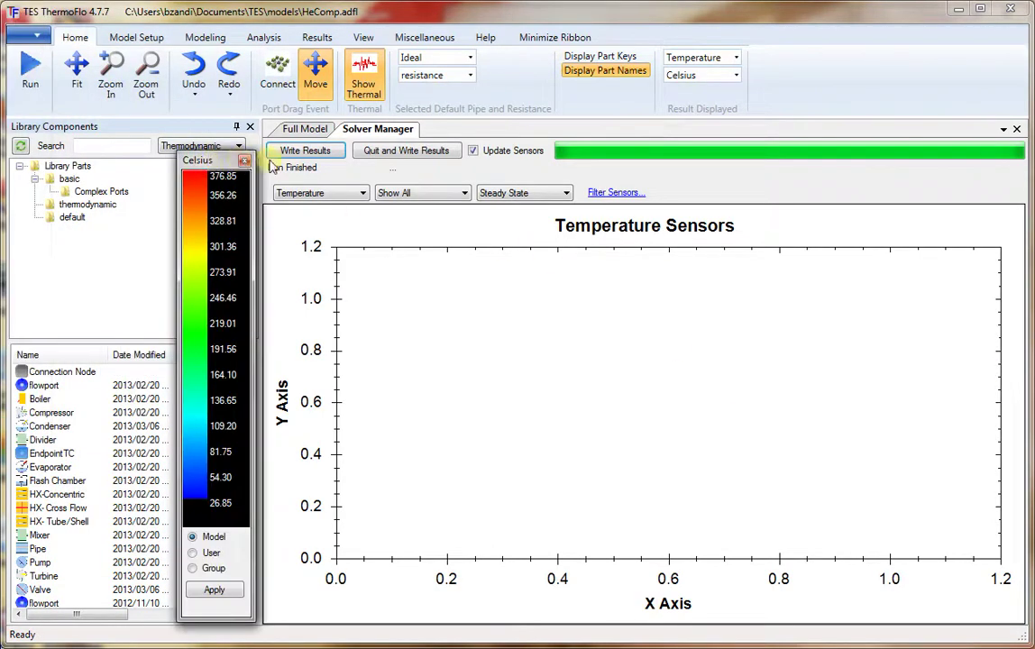
middle_click(347, 126)
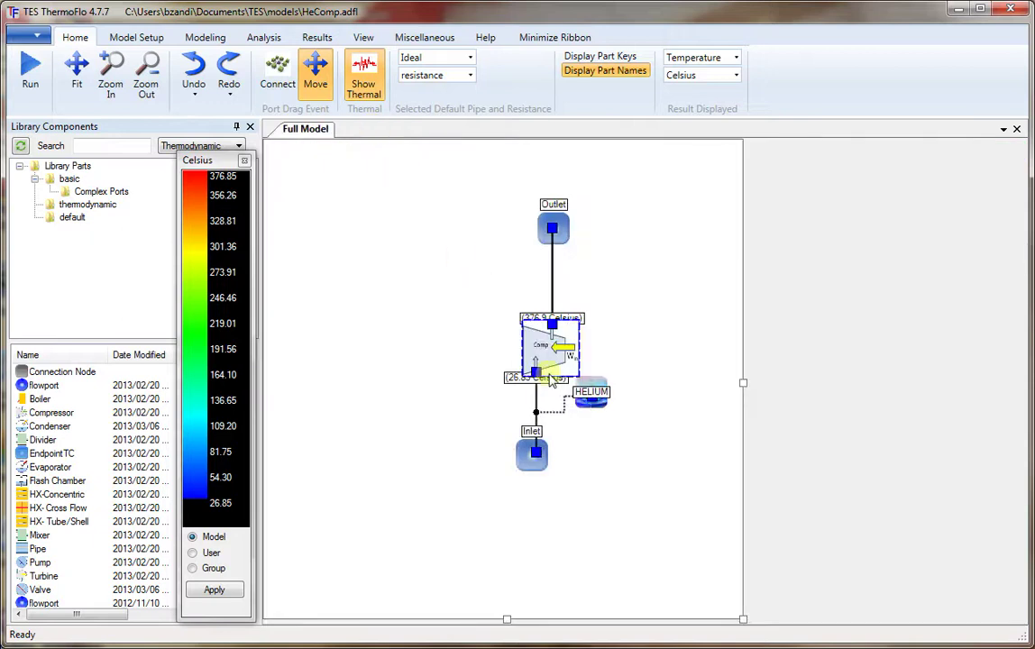
Check the compressor's updated results, Delta KE -.149584E+03, then bring up HeComp.out's file options.
right_click(552, 357)
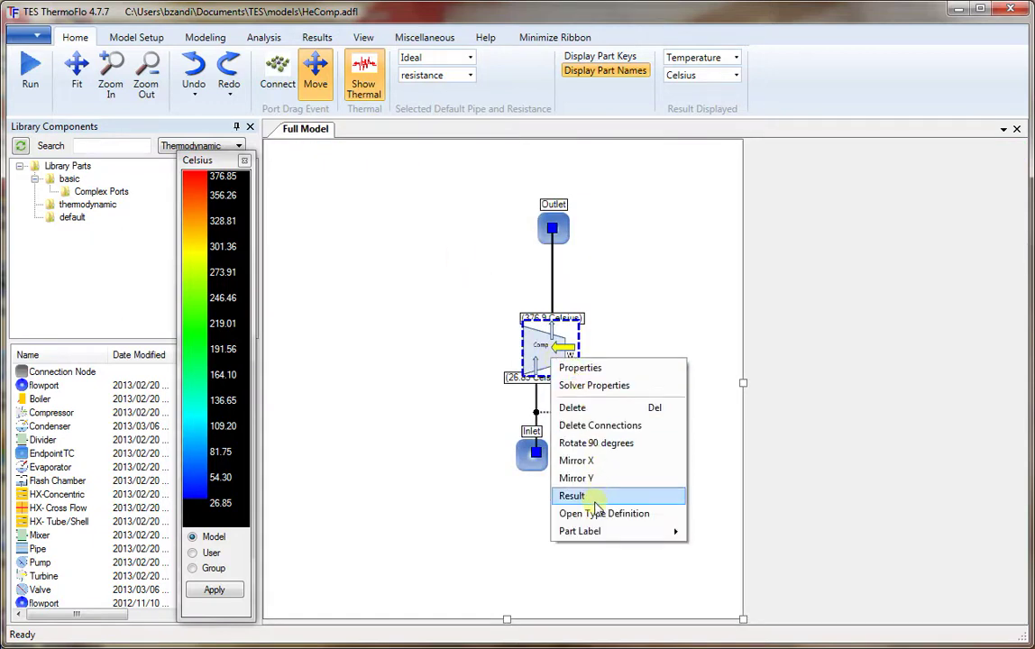
click(574, 496)
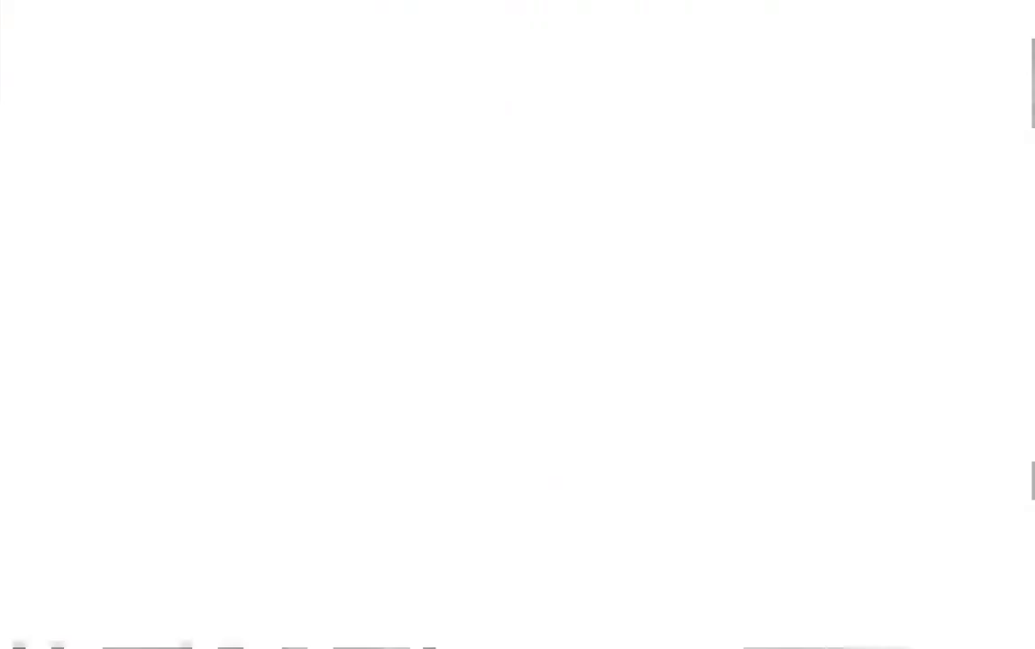
double_click(519, 327)
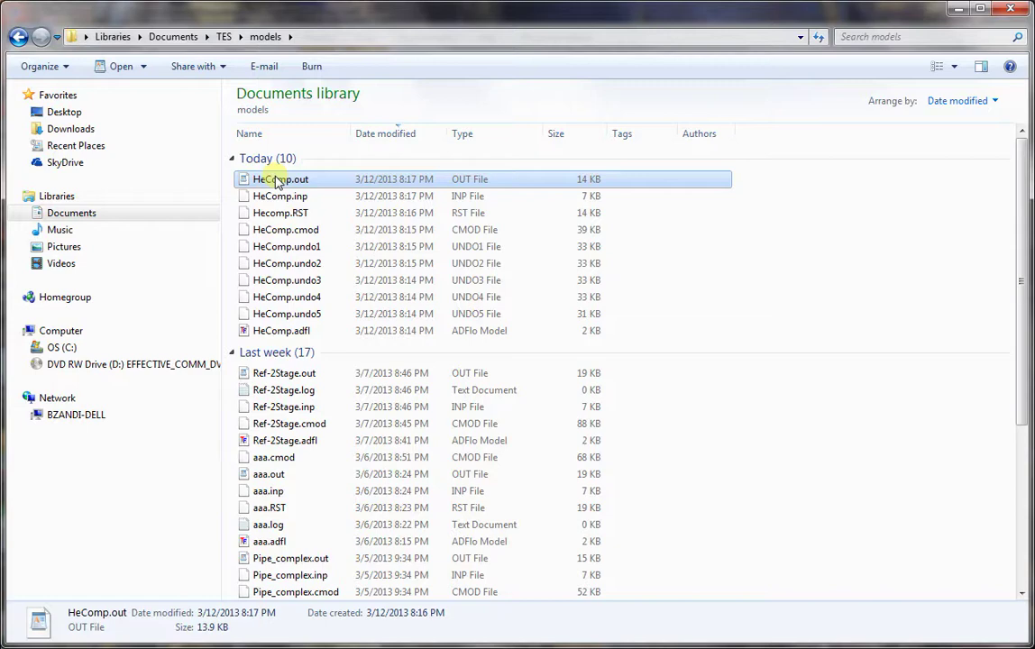
right_click(278, 182)
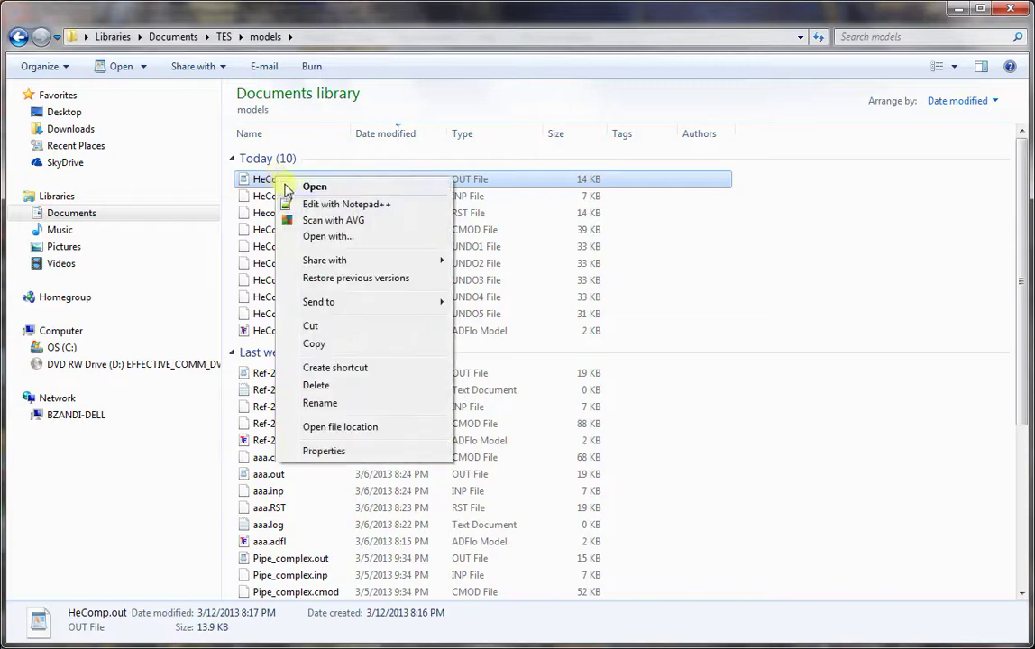
Open HeComp.out with Notepad++ and scroll sideways through the Mdot, Vdot and Delta KE columns.
click(298, 203)
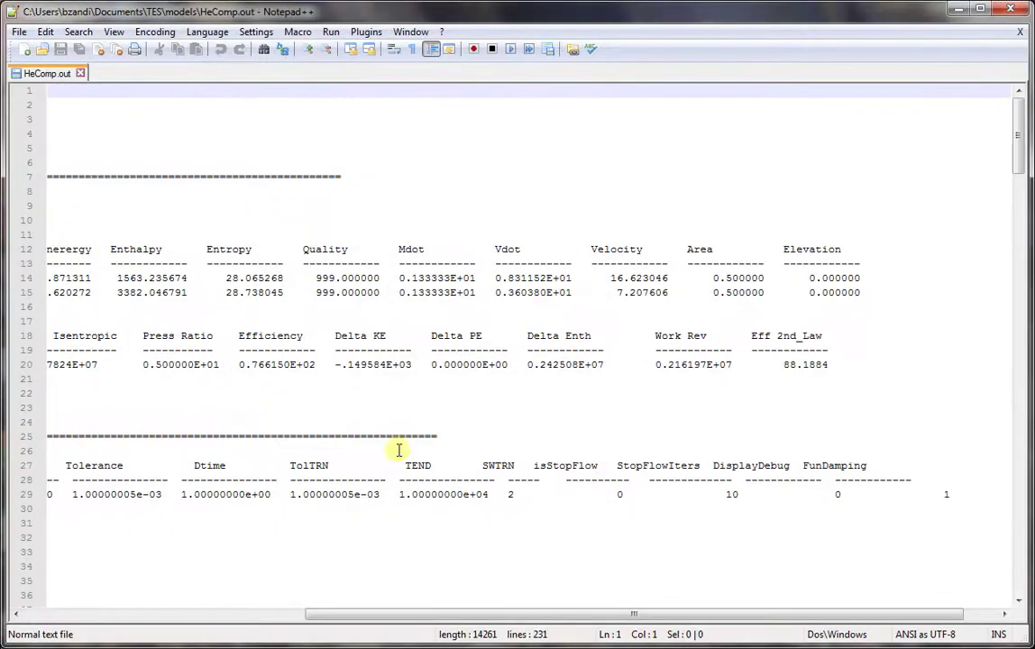
drag(472, 614, 166, 612)
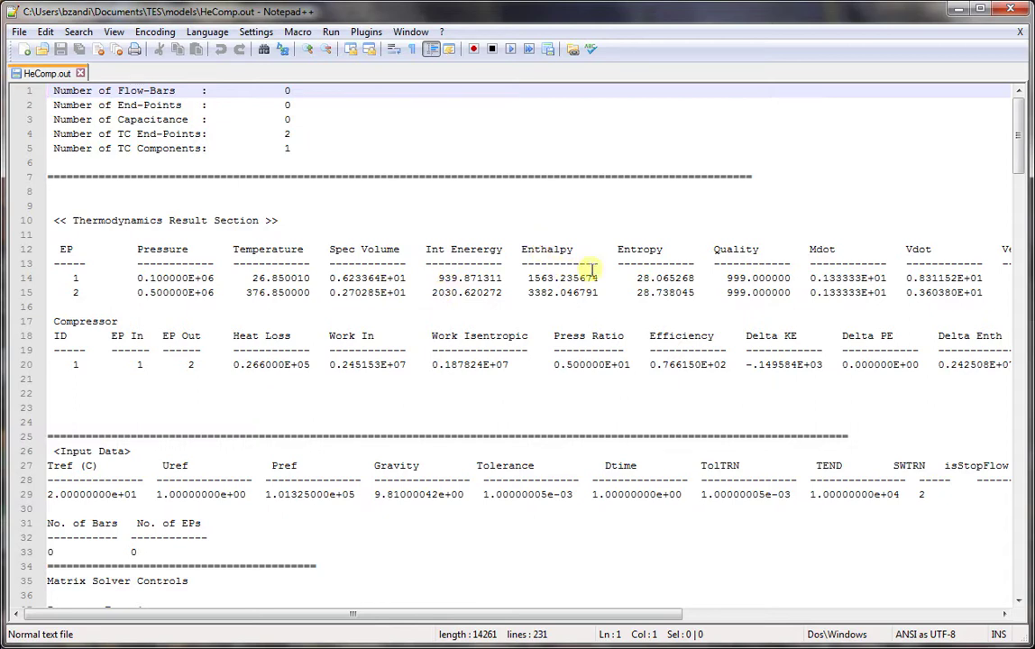
drag(433, 621, 601, 624)
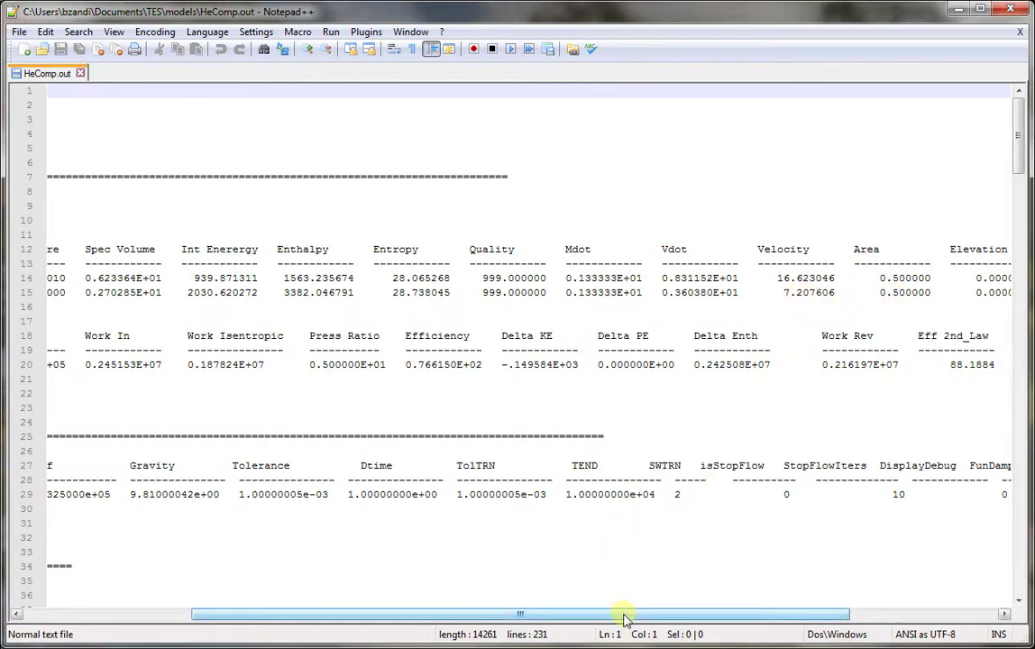
drag(625, 618, 366, 620)
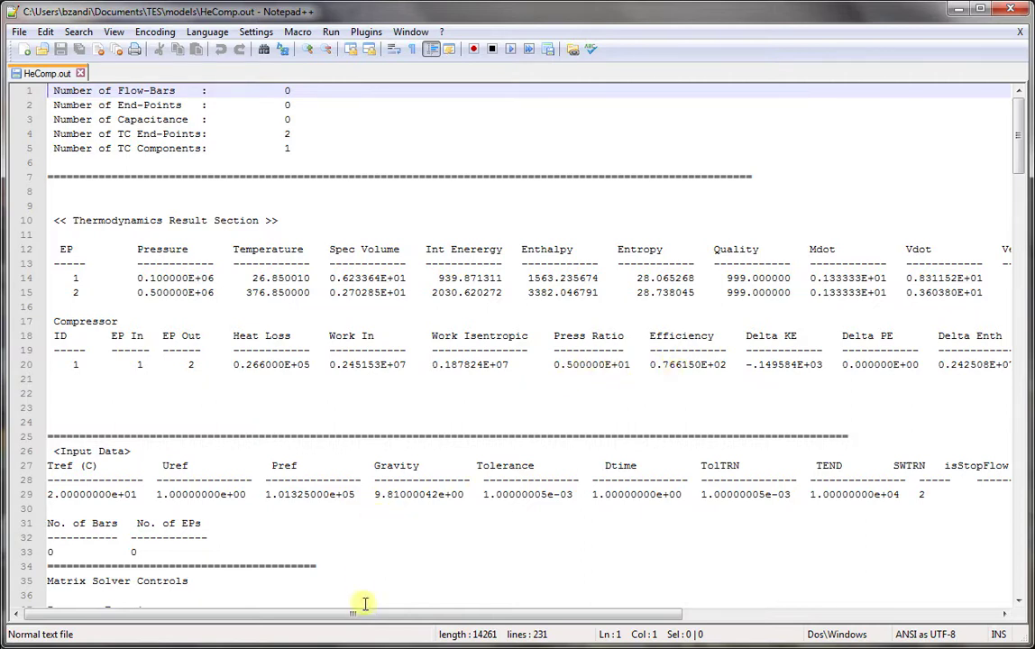
drag(370, 619, 626, 620)
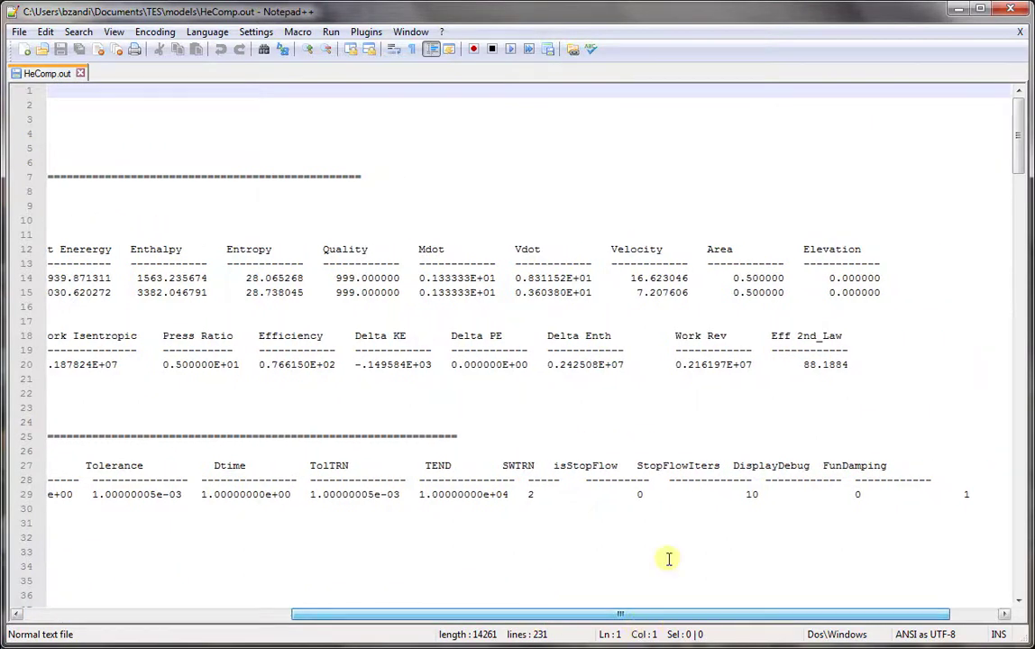